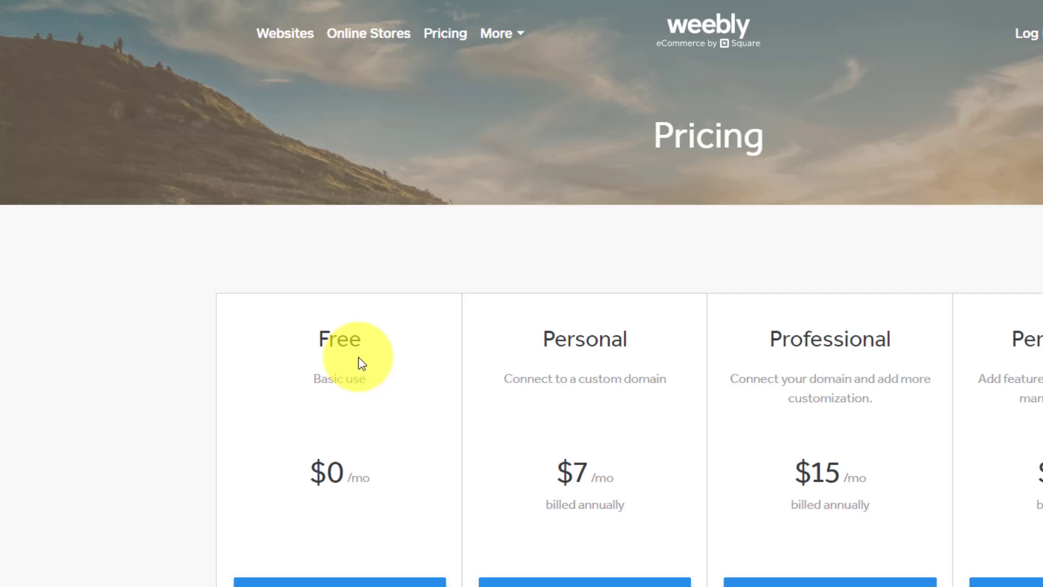
Scroll through the Weebly plan prices and Site Features table.
{"action": "scroll", "coordinate": [349, 350], "scroll_direction": "down", "scroll_amount": 10}
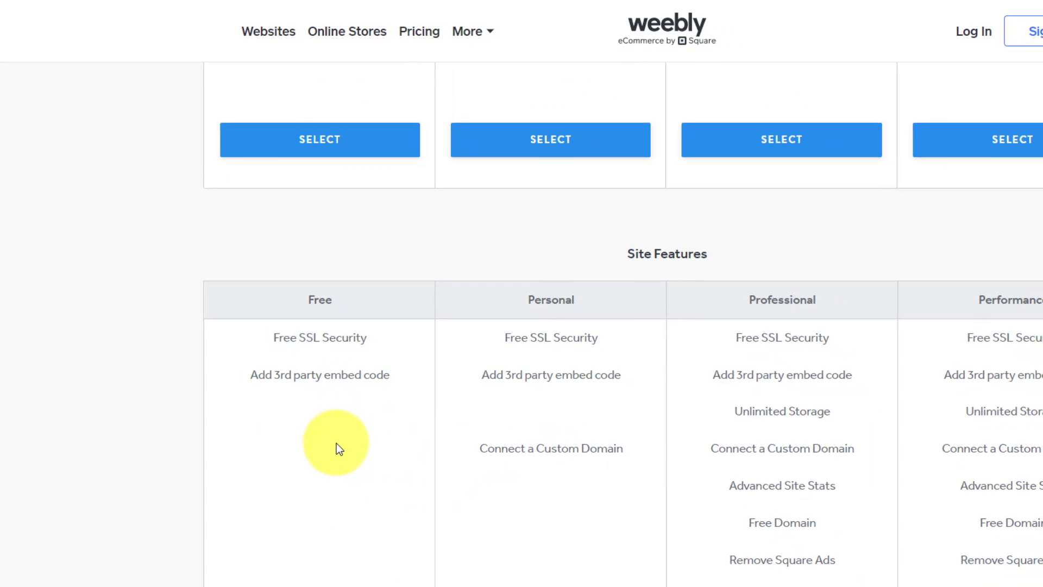
{"action": "scroll", "coordinate": [330, 428], "scroll_direction": "up", "scroll_amount": 4}
{"action": "scroll", "coordinate": [380, 402], "scroll_direction": "up", "scroll_amount": 4}
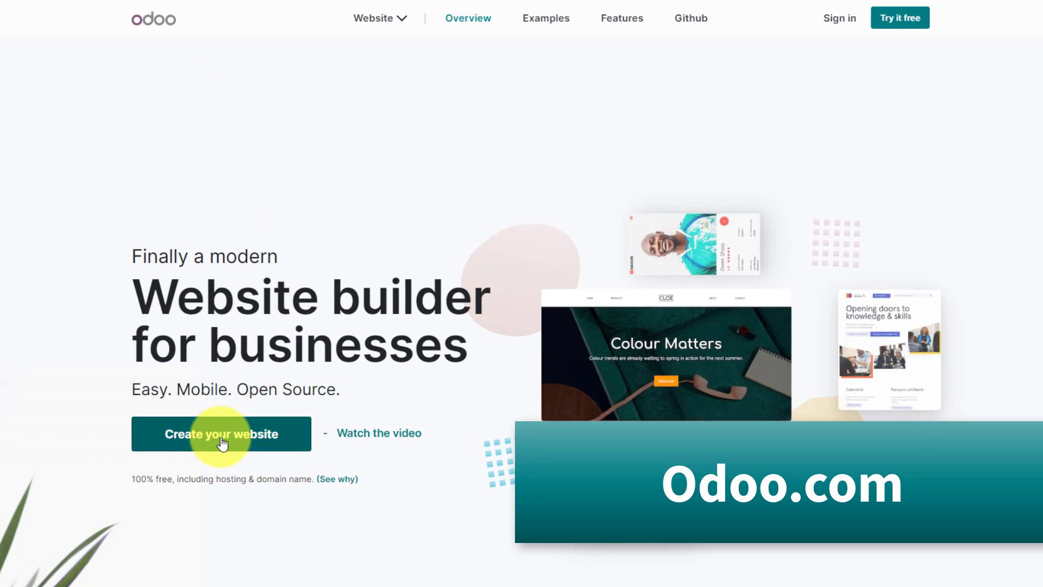
Sign up for a free Odoo website named Simple Training and start setup.
{"action": "left_click", "coordinate": [222, 444]}
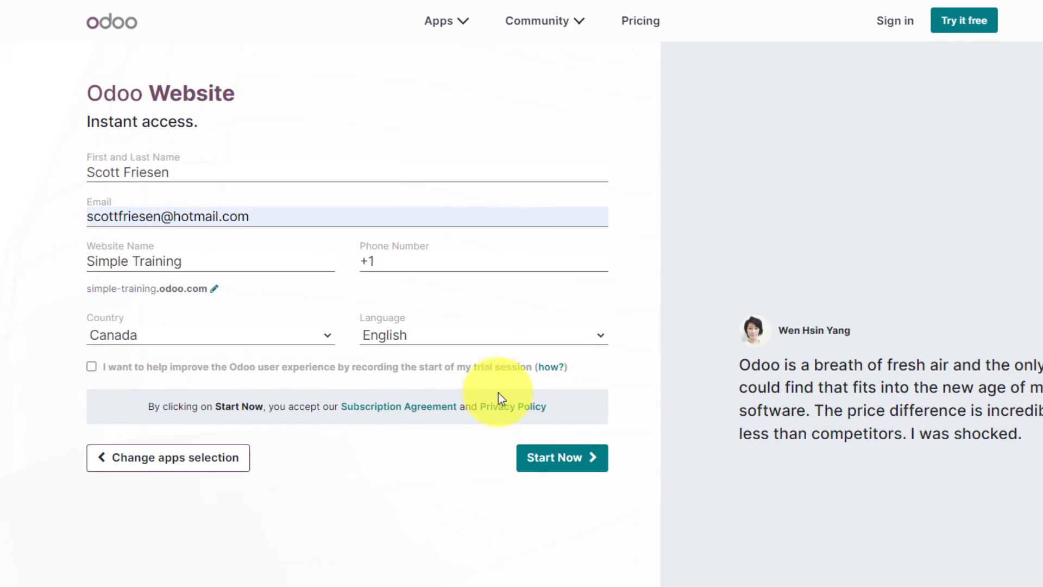
{"action": "left_click", "coordinate": [564, 454]}
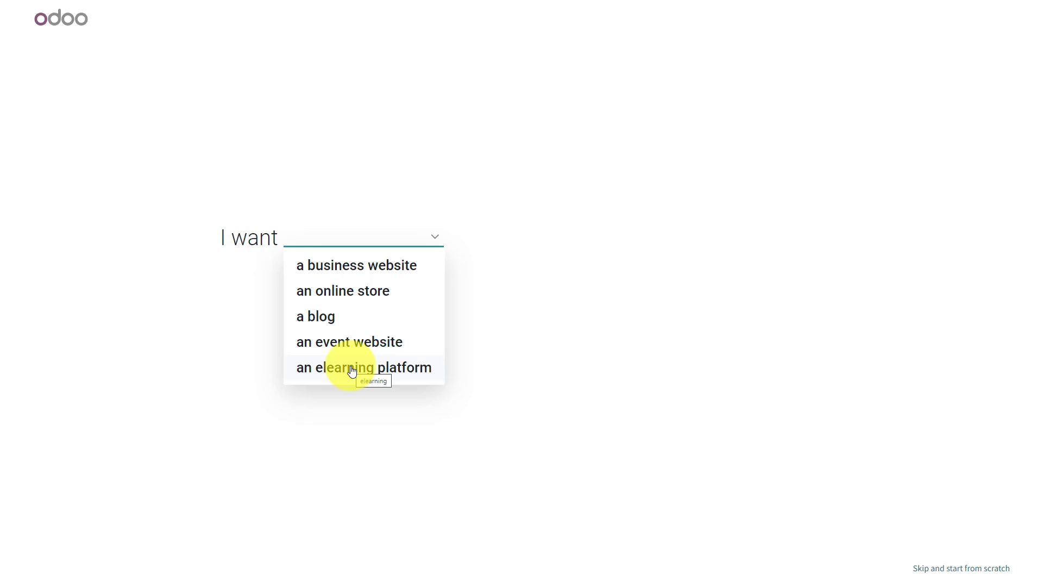
Describe the site as a business website for a consultant business, then choose a main objective.
{"action": "left_click", "coordinate": [367, 267]}
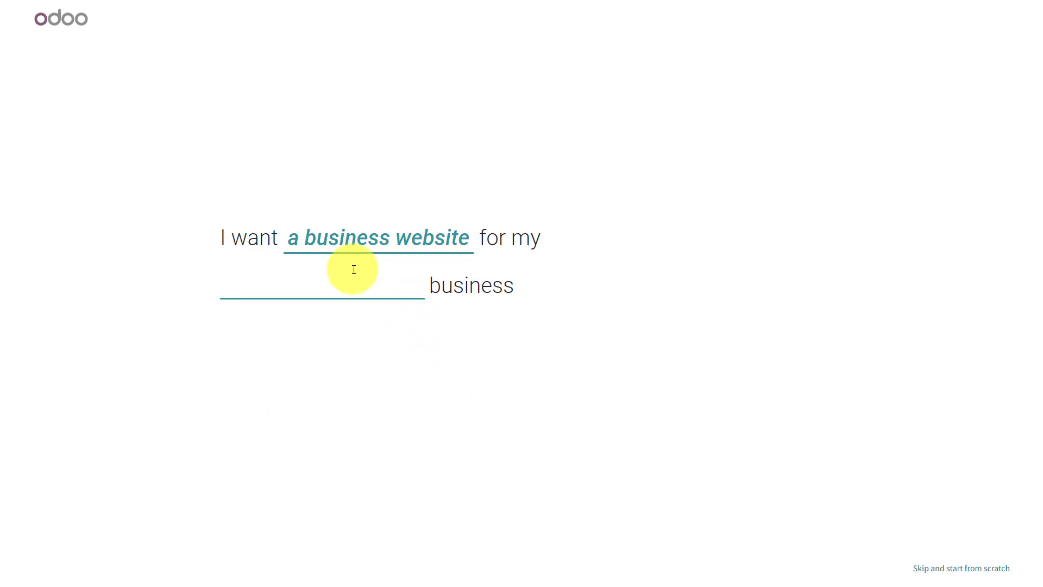
{"action": "type", "text": "consu"}
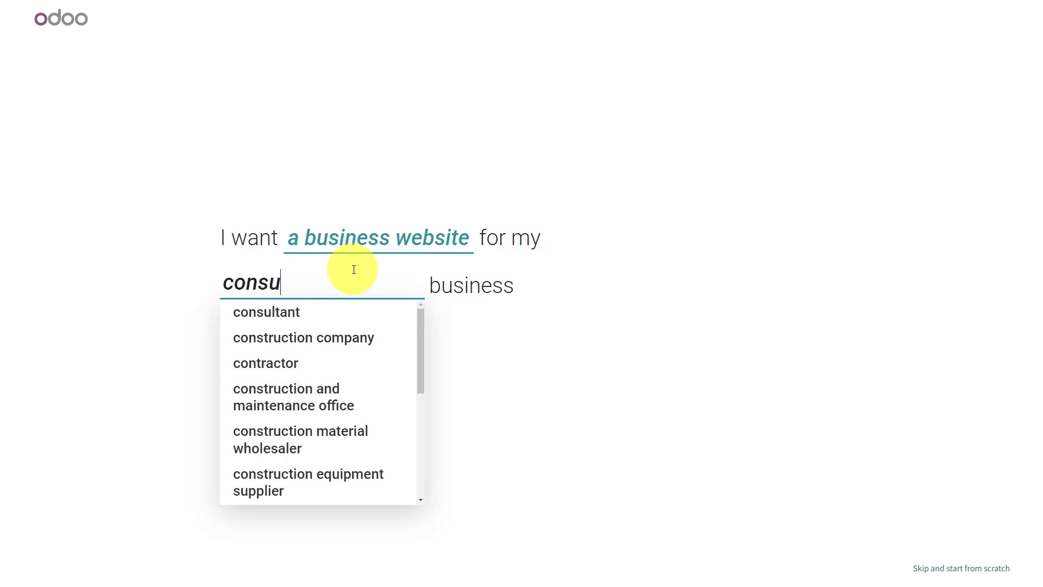
{"action": "key", "text": "BackSpace"}
{"action": "key", "text": "BackSpace"}
{"action": "key", "text": "BackSpace"}
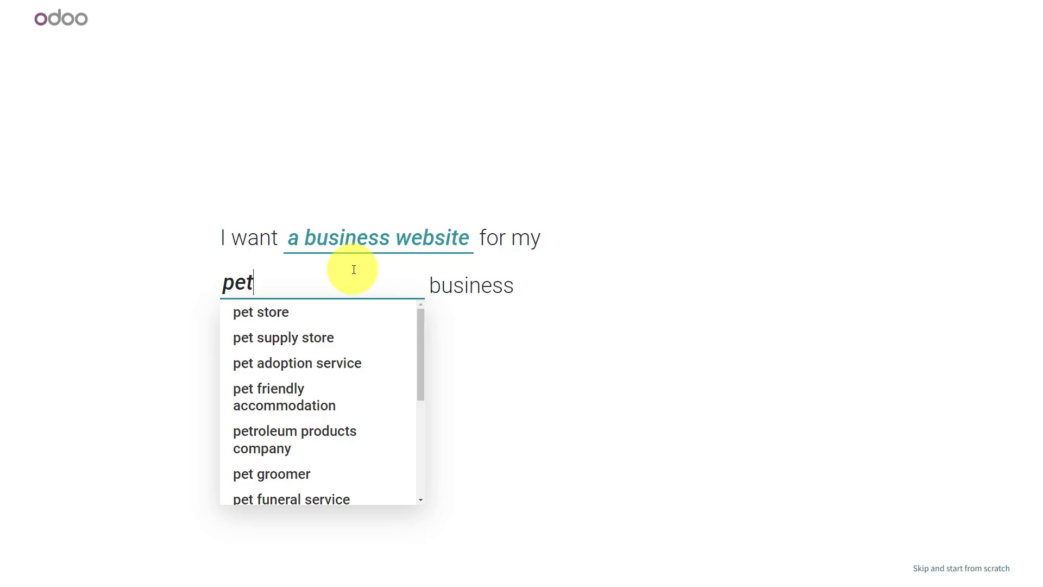
{"action": "key", "text": "BackSpace"}
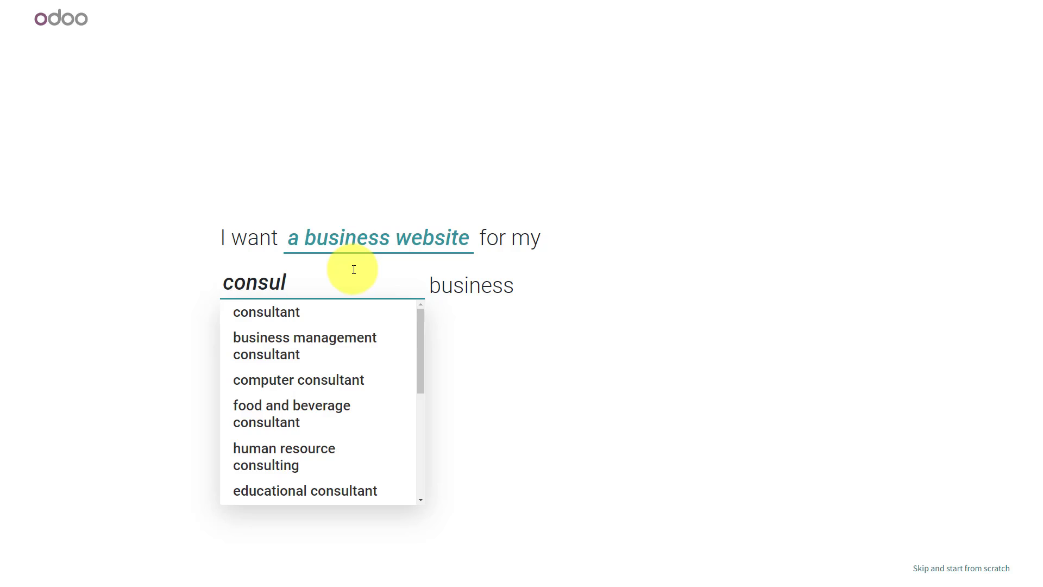
{"action": "left_click", "coordinate": [291, 320]}
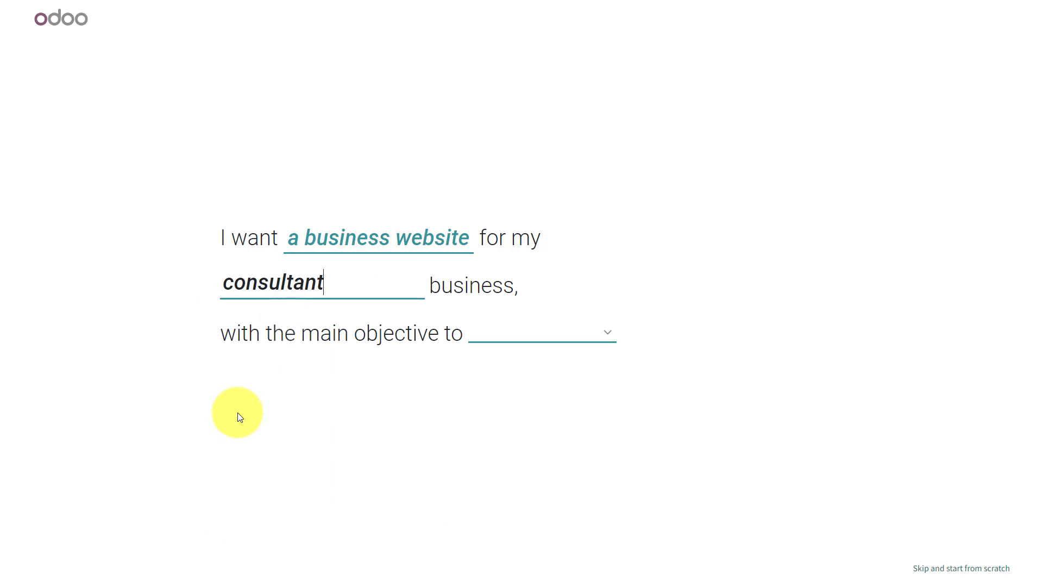
{"action": "left_click", "coordinate": [596, 335]}
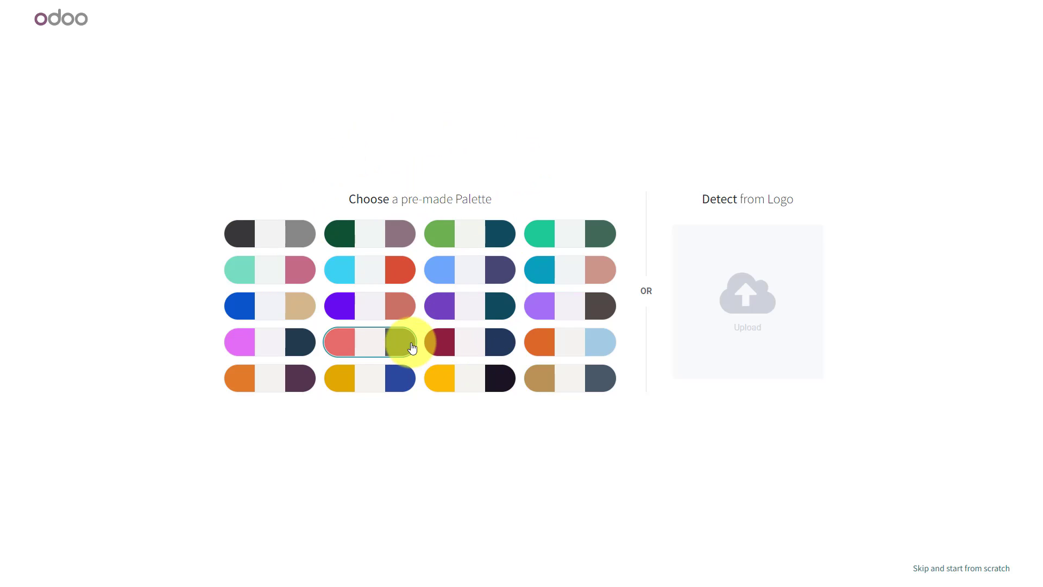
Choose the coral and dark grey palette and build with About Us, Services, Live Chat.
{"action": "left_click", "coordinate": [513, 340]}
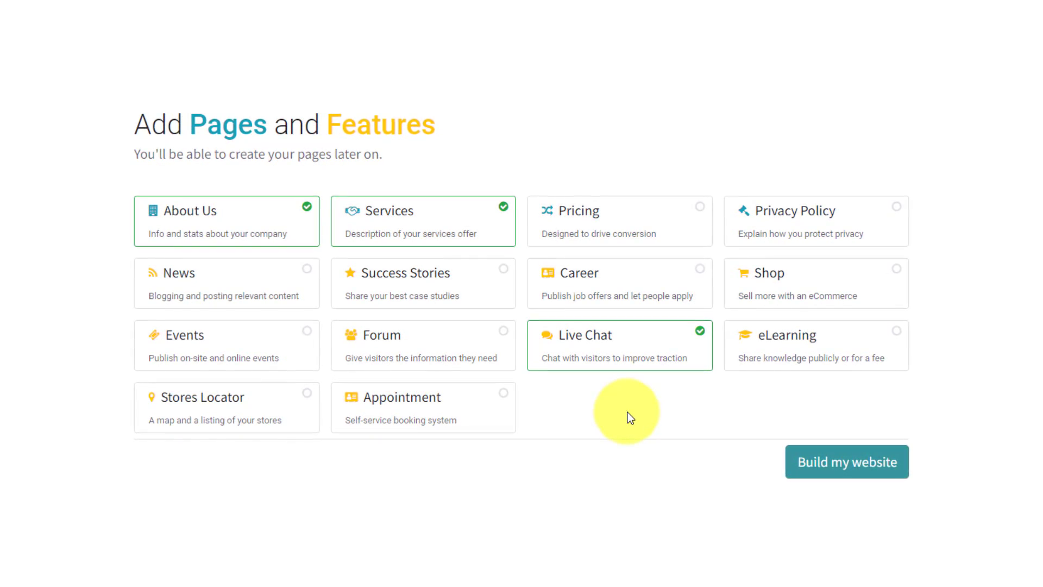
{"action": "left_click", "coordinate": [825, 463]}
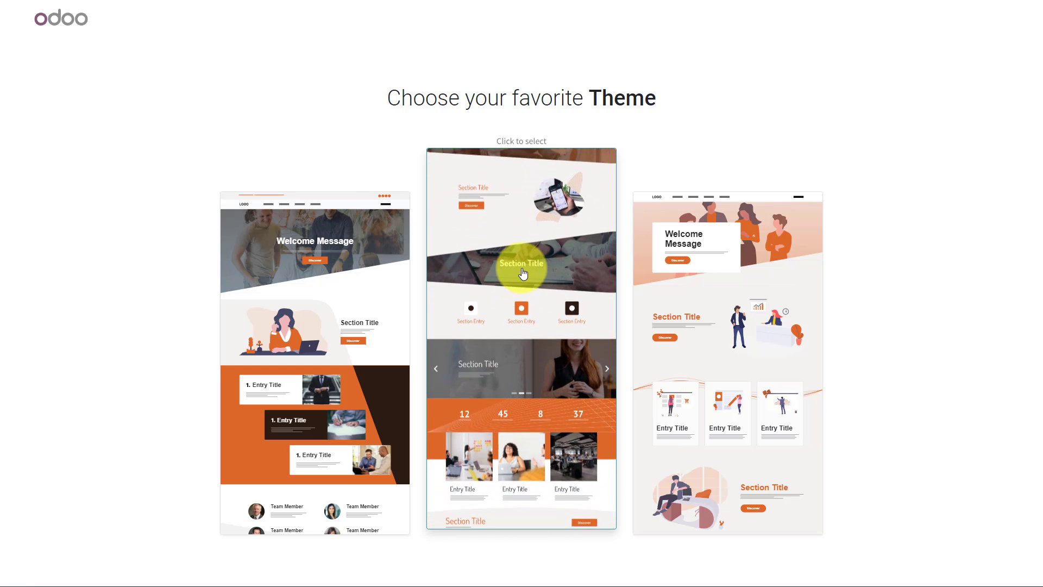
Pick the middle theme so the 'Sell from your couch' site is built.
{"action": "left_click", "coordinate": [523, 273]}
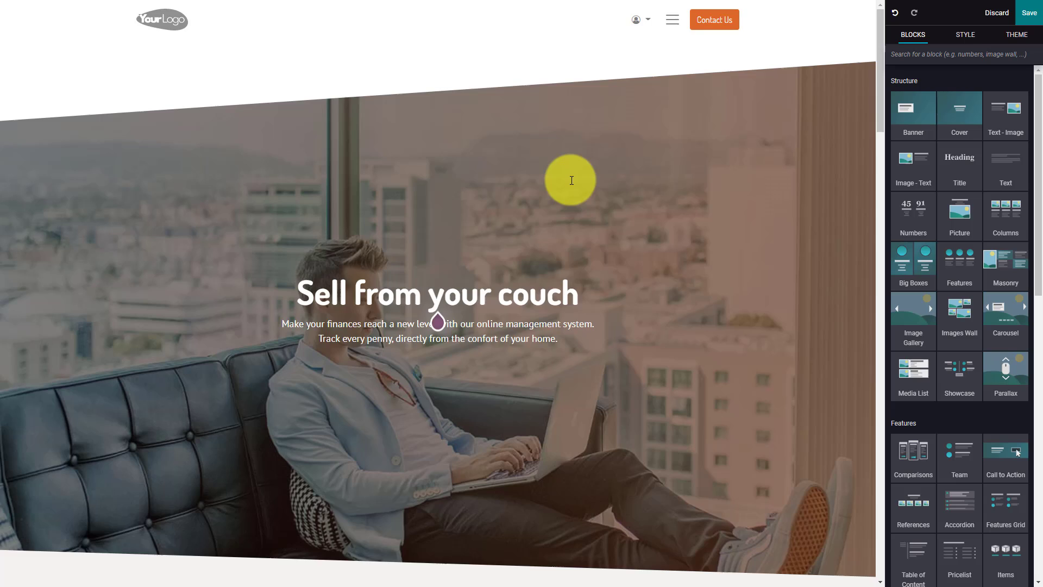
{"action": "scroll", "coordinate": [571, 180], "scroll_direction": "down", "scroll_amount": 2}
{"action": "scroll", "coordinate": [571, 181], "scroll_direction": "down", "scroll_amount": 3}
{"action": "scroll", "coordinate": [572, 181], "scroll_direction": "down", "scroll_amount": 1}
{"action": "scroll", "coordinate": [571, 180], "scroll_direction": "down", "scroll_amount": 3}
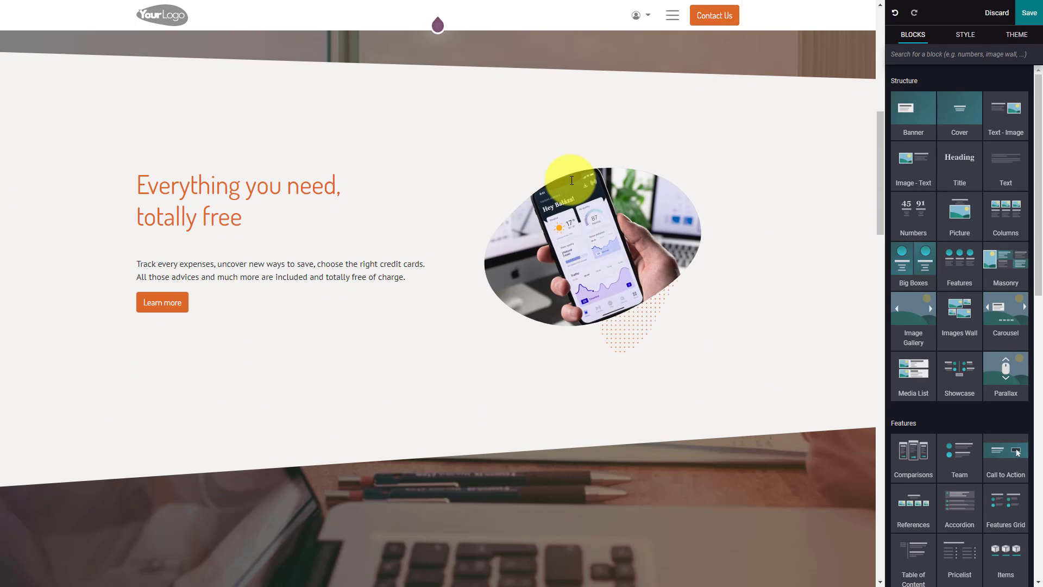
{"action": "scroll", "coordinate": [476, 197], "scroll_direction": "down", "scroll_amount": 1}
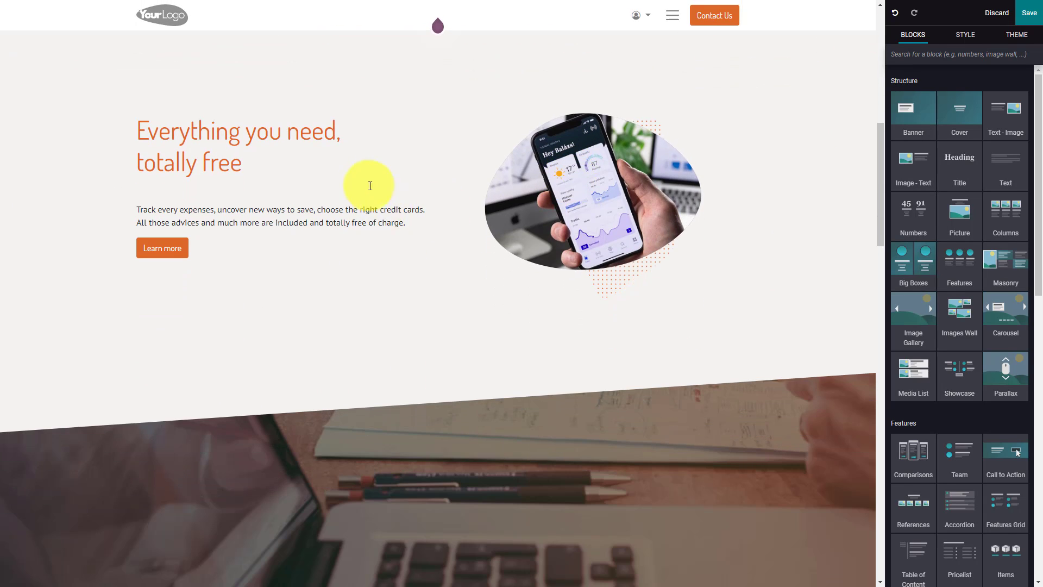
{"action": "scroll", "coordinate": [413, 184], "scroll_direction": "down", "scroll_amount": 3}
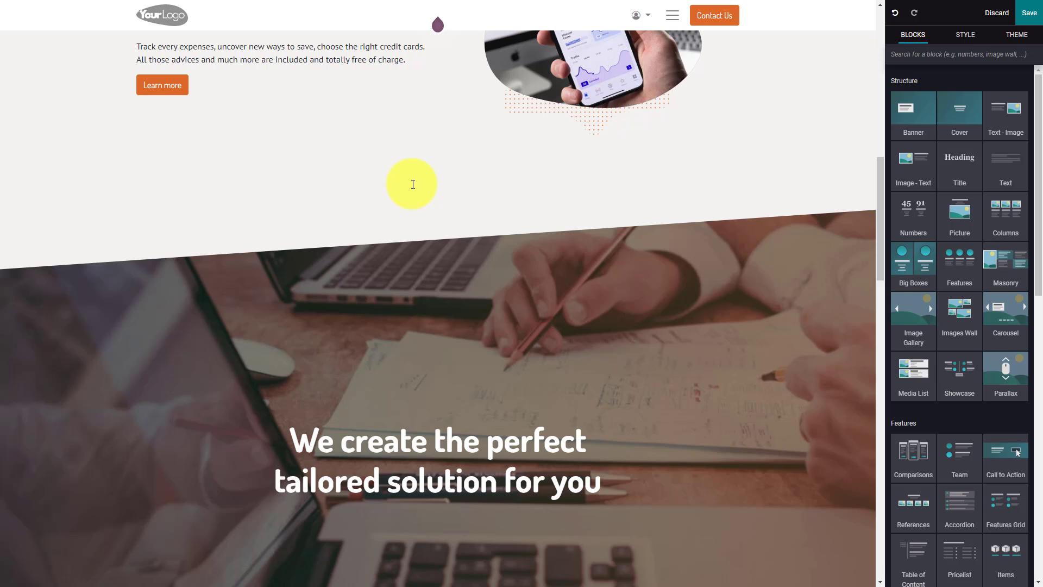
{"action": "scroll", "coordinate": [413, 184], "scroll_direction": "down", "scroll_amount": 3}
{"action": "scroll", "coordinate": [411, 180], "scroll_direction": "down", "scroll_amount": 2}
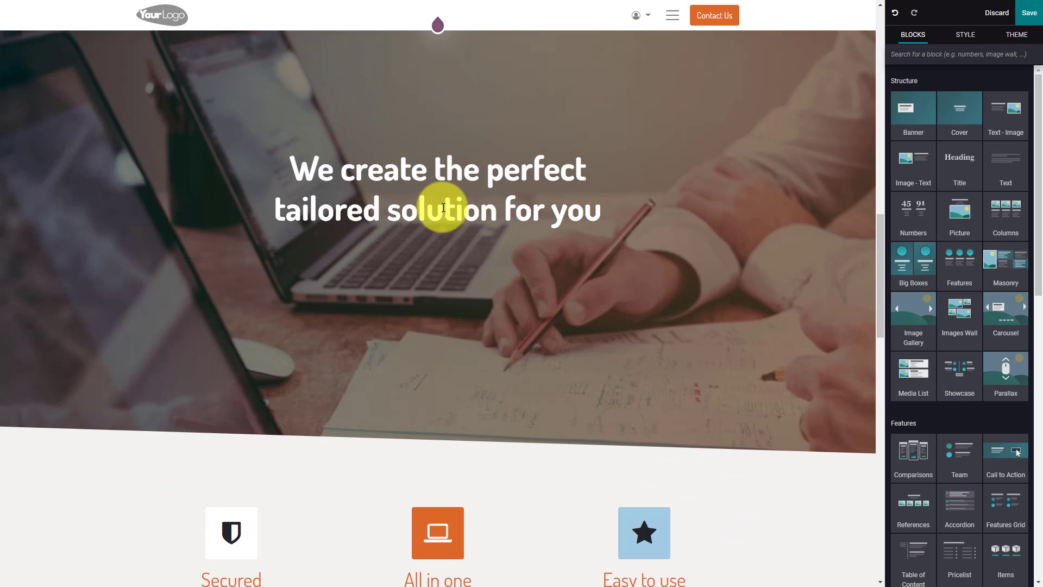
{"action": "scroll", "coordinate": [444, 207], "scroll_direction": "down", "scroll_amount": 7}
{"action": "scroll", "coordinate": [439, 205], "scroll_direction": "down", "scroll_amount": 4}
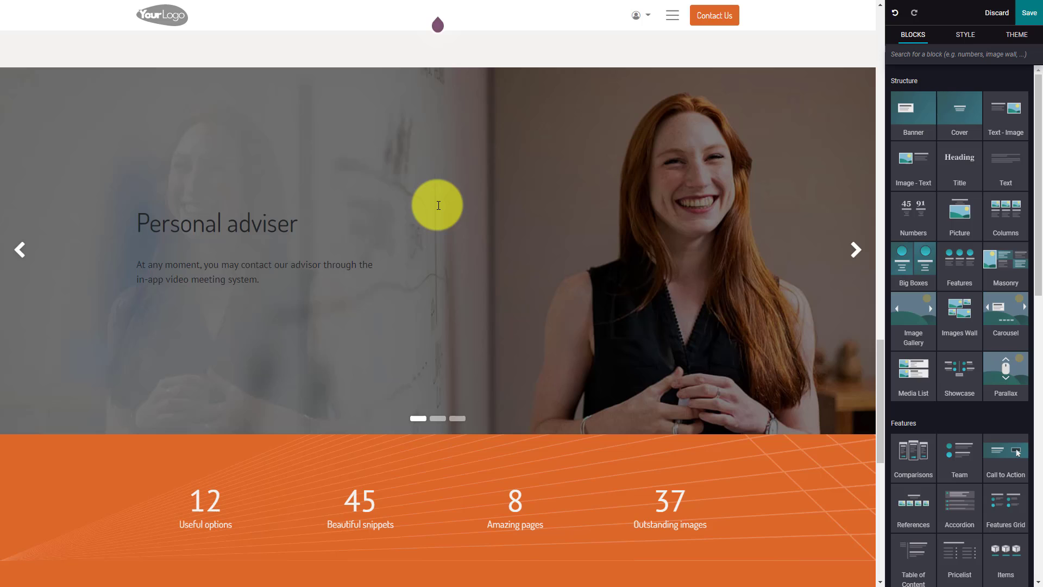
{"action": "scroll", "coordinate": [439, 206], "scroll_direction": "down", "scroll_amount": 2}
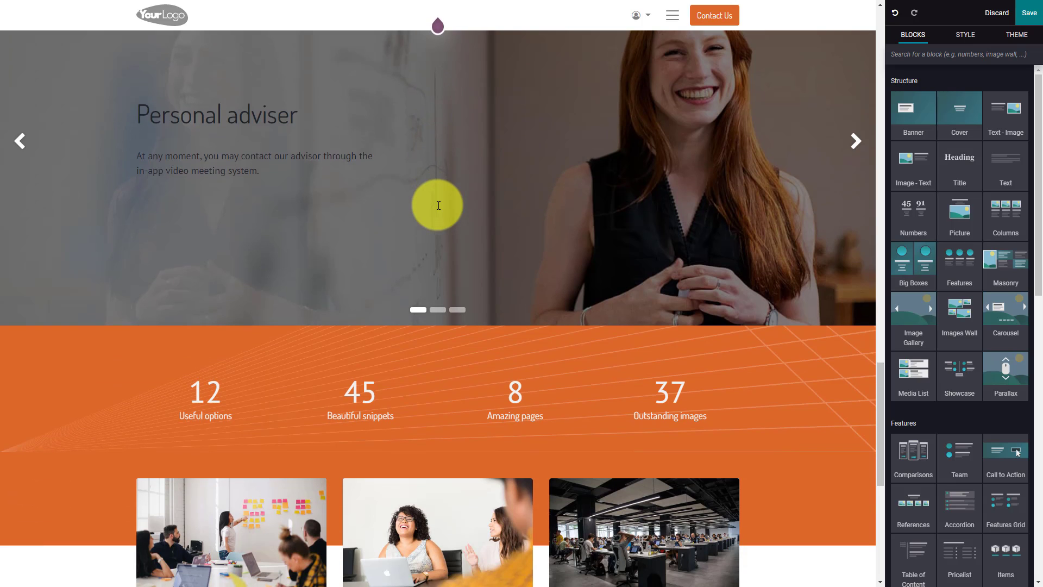
{"action": "scroll", "coordinate": [439, 206], "scroll_direction": "down", "scroll_amount": 3}
{"action": "scroll", "coordinate": [438, 205], "scroll_direction": "down", "scroll_amount": 2}
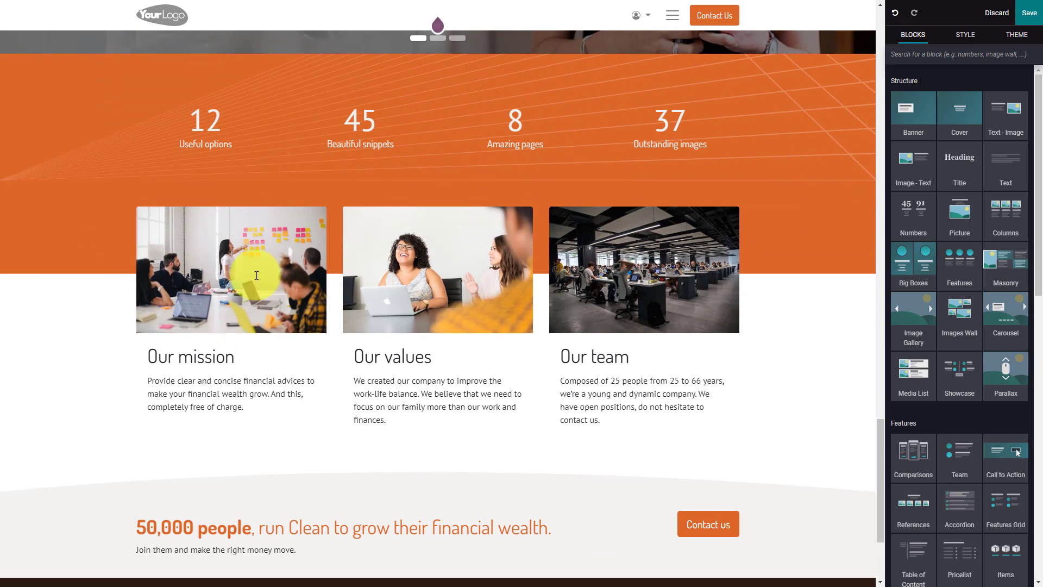
{"action": "scroll", "coordinate": [389, 275], "scroll_direction": "down", "scroll_amount": 2}
{"action": "scroll", "coordinate": [389, 274], "scroll_direction": "down", "scroll_amount": 3}
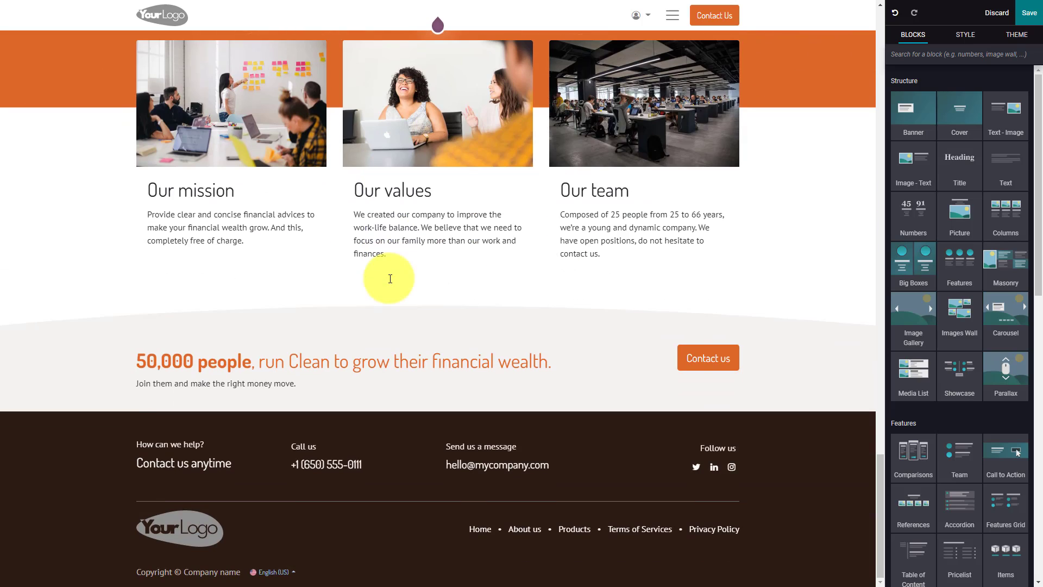
{"action": "scroll", "coordinate": [389, 275], "scroll_direction": "up", "scroll_amount": 3}
{"action": "scroll", "coordinate": [391, 278], "scroll_direction": "up", "scroll_amount": 10}
{"action": "scroll", "coordinate": [390, 279], "scroll_direction": "up", "scroll_amount": 10}
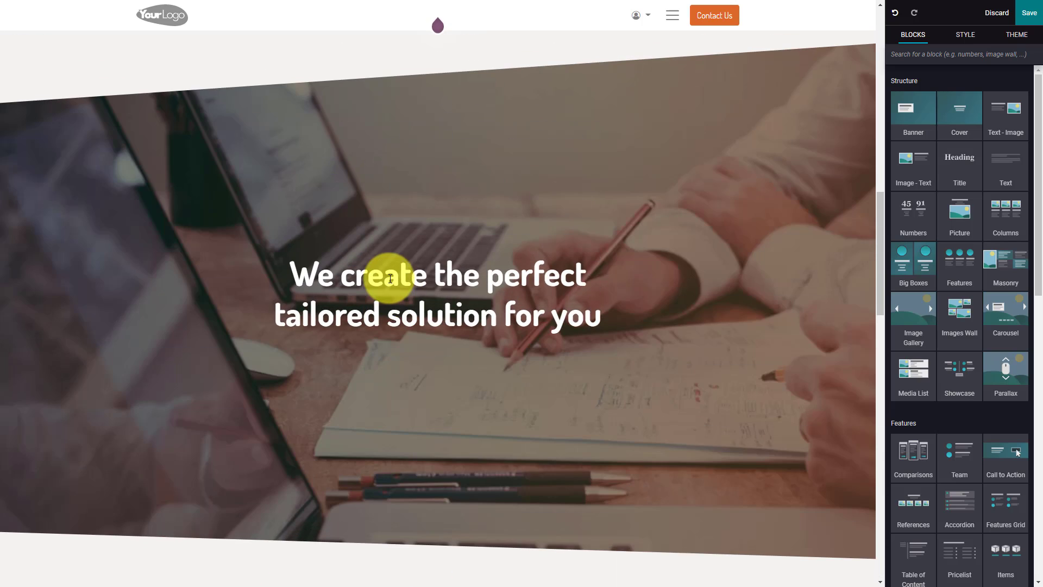
{"action": "scroll", "coordinate": [390, 279], "scroll_direction": "up", "scroll_amount": 8}
{"action": "scroll", "coordinate": [390, 279], "scroll_direction": "up", "scroll_amount": 4}
{"action": "scroll", "coordinate": [390, 278], "scroll_direction": "up", "scroll_amount": 5}
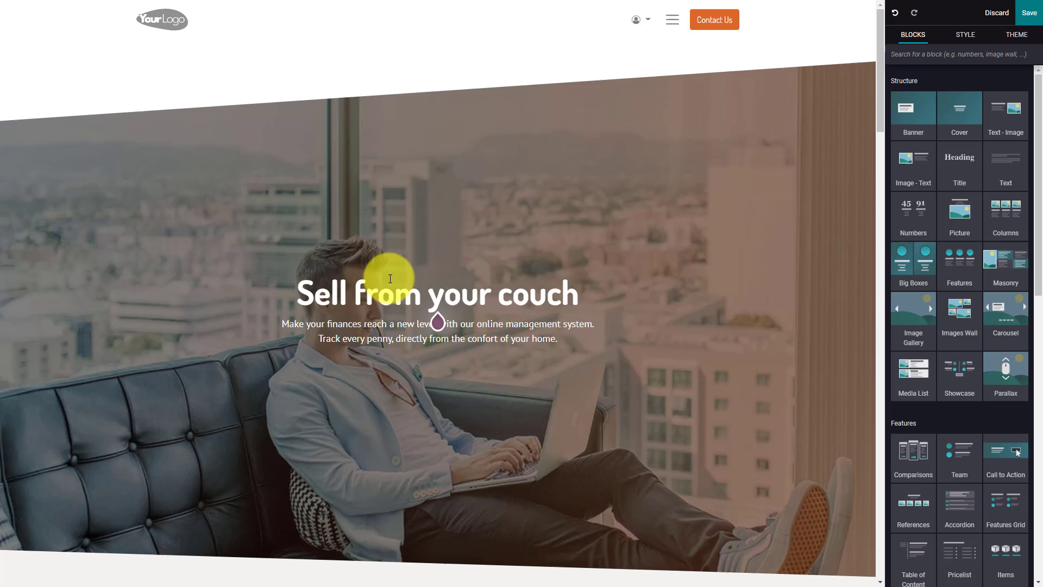
{"action": "scroll", "coordinate": [359, 288], "scroll_direction": "down", "scroll_amount": 2}
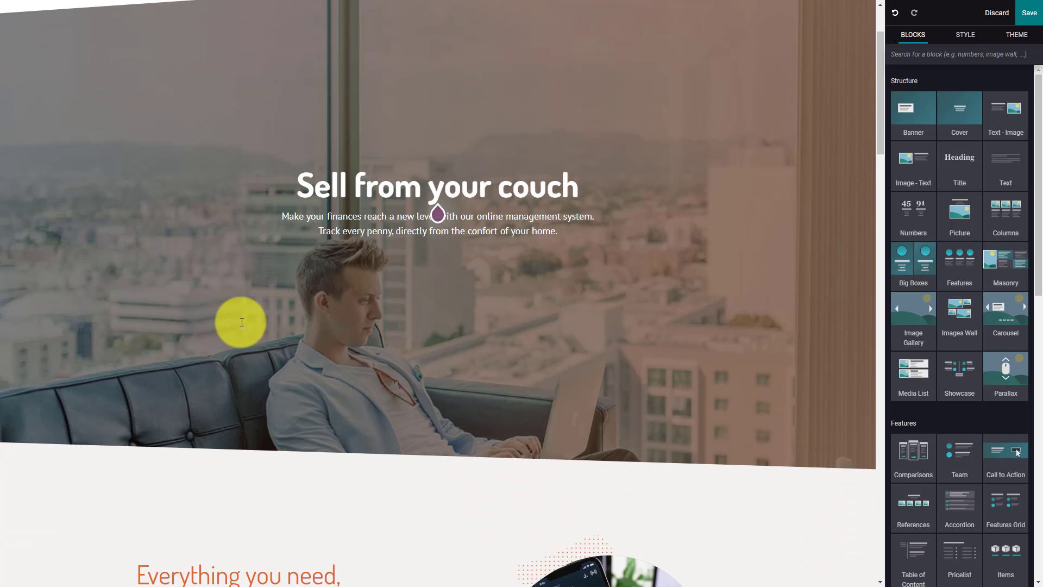
{"action": "scroll", "coordinate": [241, 322], "scroll_direction": "up", "scroll_amount": 2}
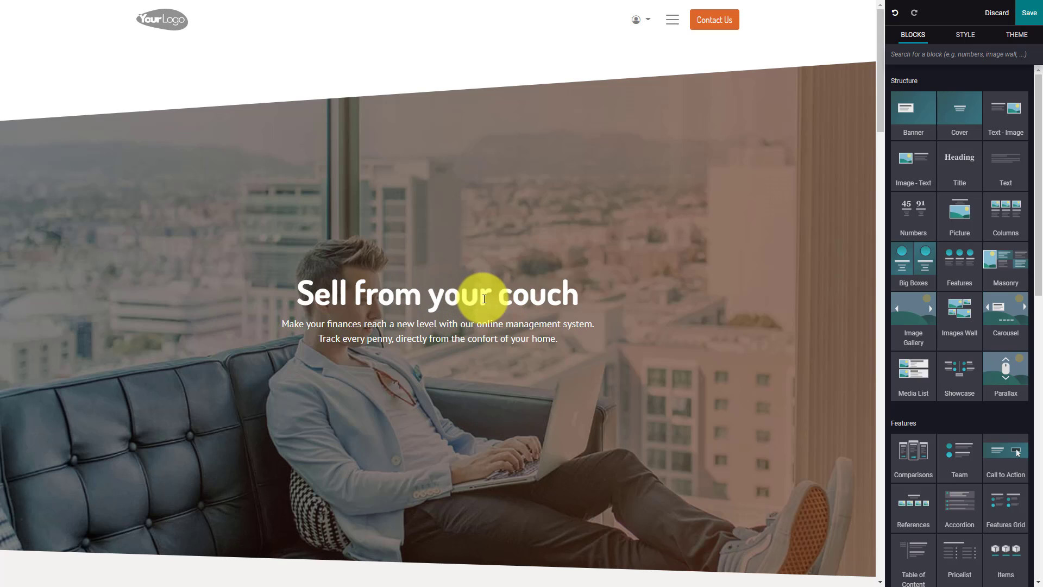
Replace the 'Sell from your couch' cover heading with 'Let's Get Started!'.
{"action": "left_click", "coordinate": [484, 298]}
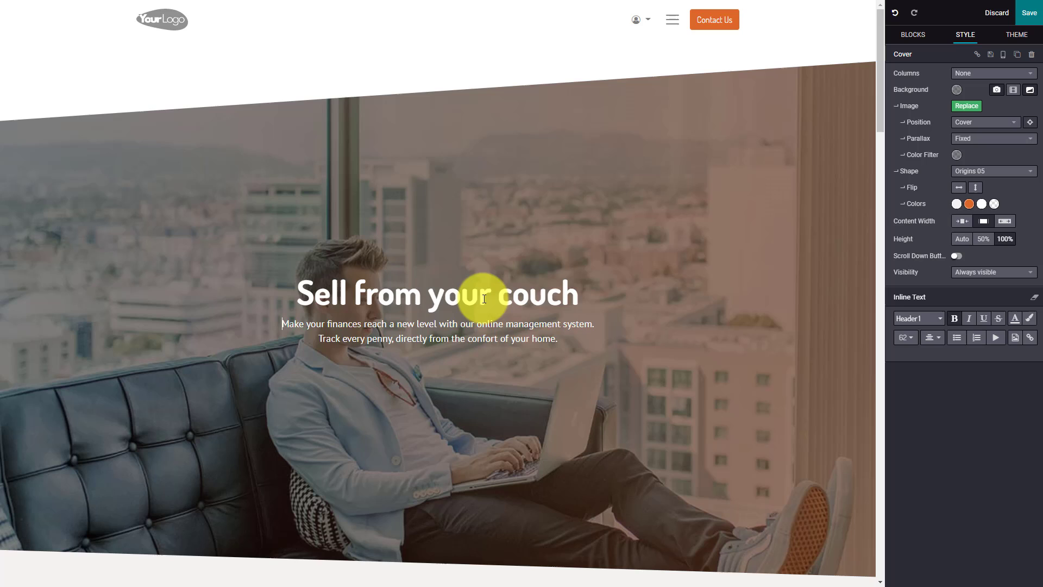
{"action": "key", "text": "BackSpace"}
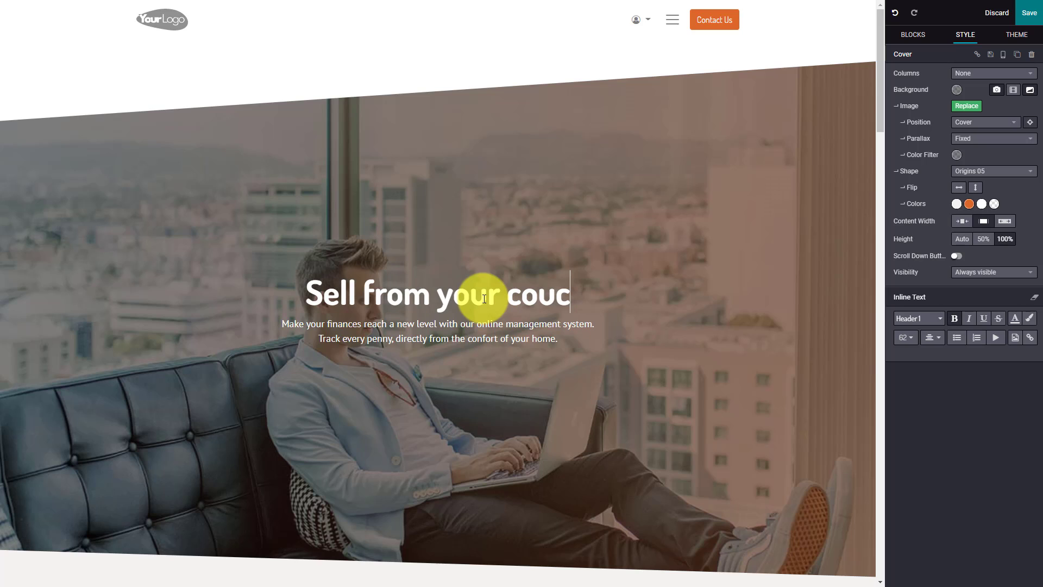
{"action": "key", "text": "BackSpace"}
{"action": "key", "text": "BackSpace"}
{"action": "key", "text": "BackSpace"}
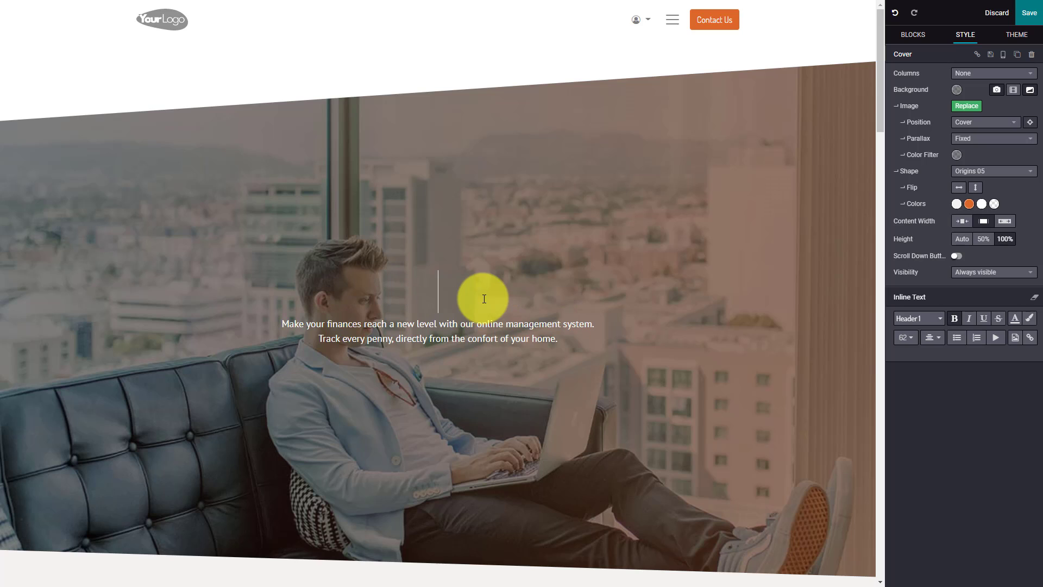
{"action": "type", "text": "LetsGet"}
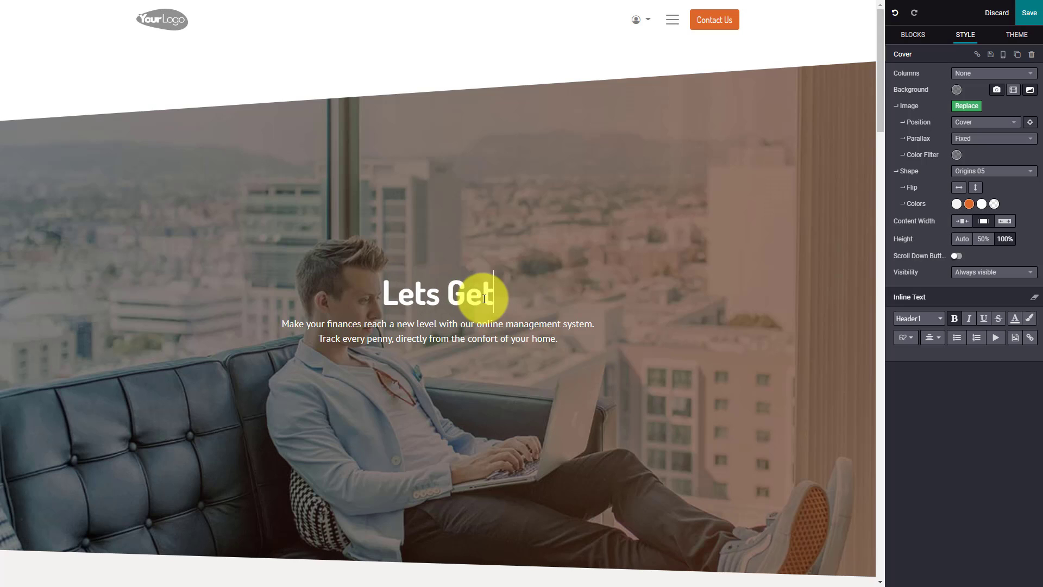
{"action": "type", "text": " Started!"}
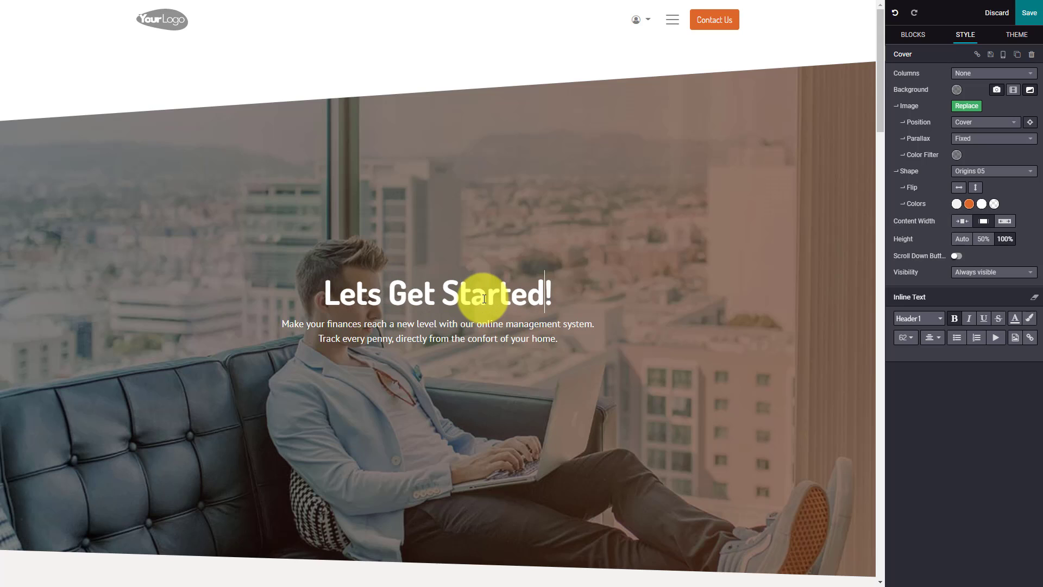
{"action": "type", "text": "'"}
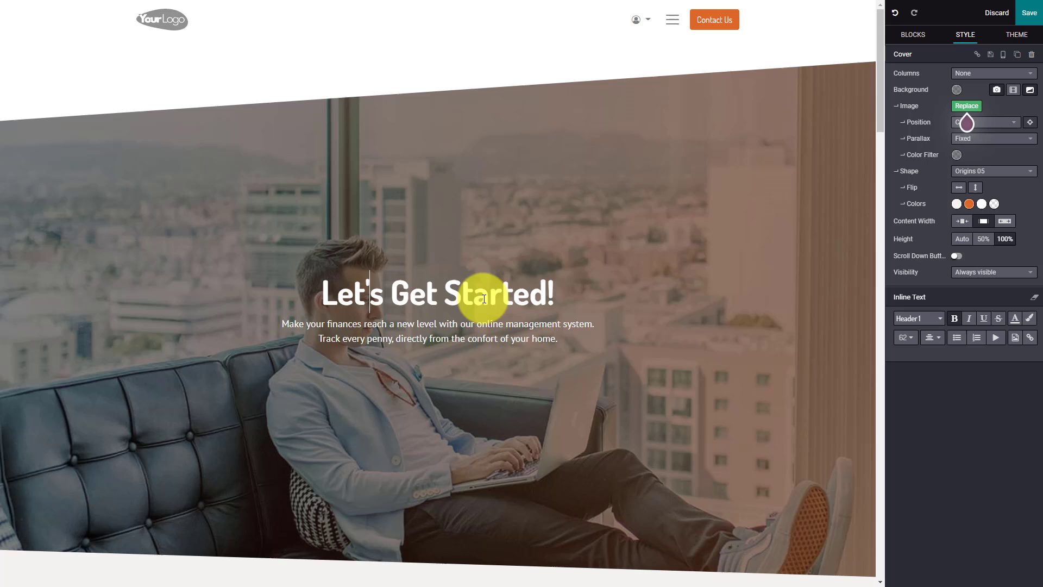
{"action": "left_click", "coordinate": [668, 294]}
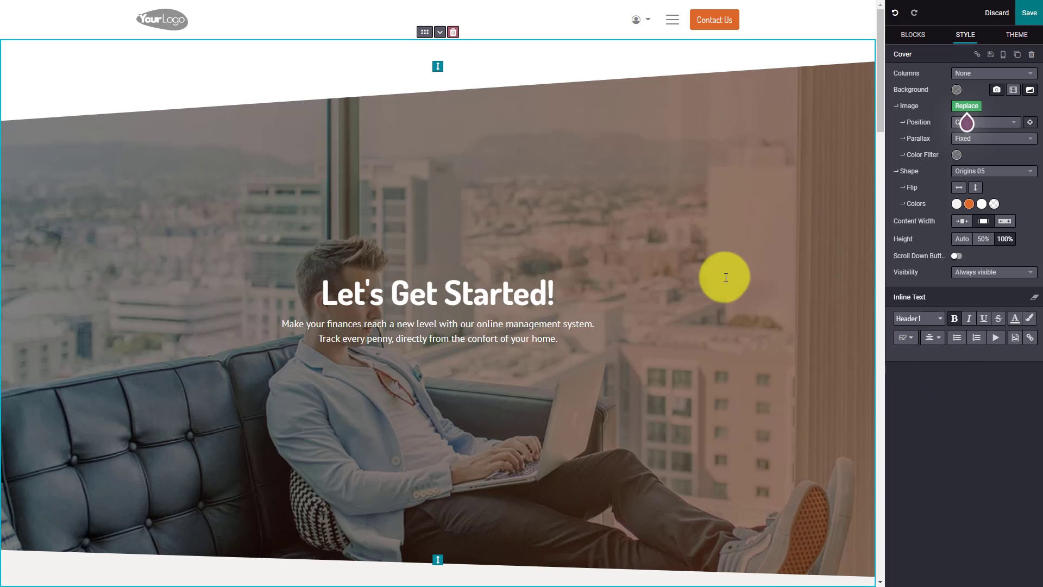
Show the editor's blocks catalogue and scroll the page to the phone image section.
{"action": "left_click", "coordinate": [913, 34]}
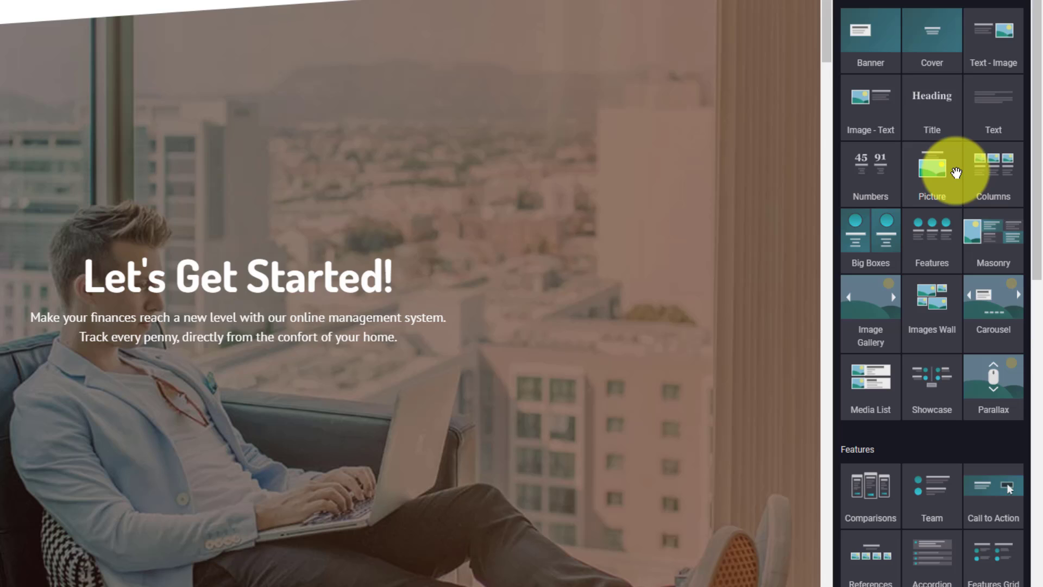
{"action": "scroll", "coordinate": [954, 167], "scroll_direction": "down", "scroll_amount": 1}
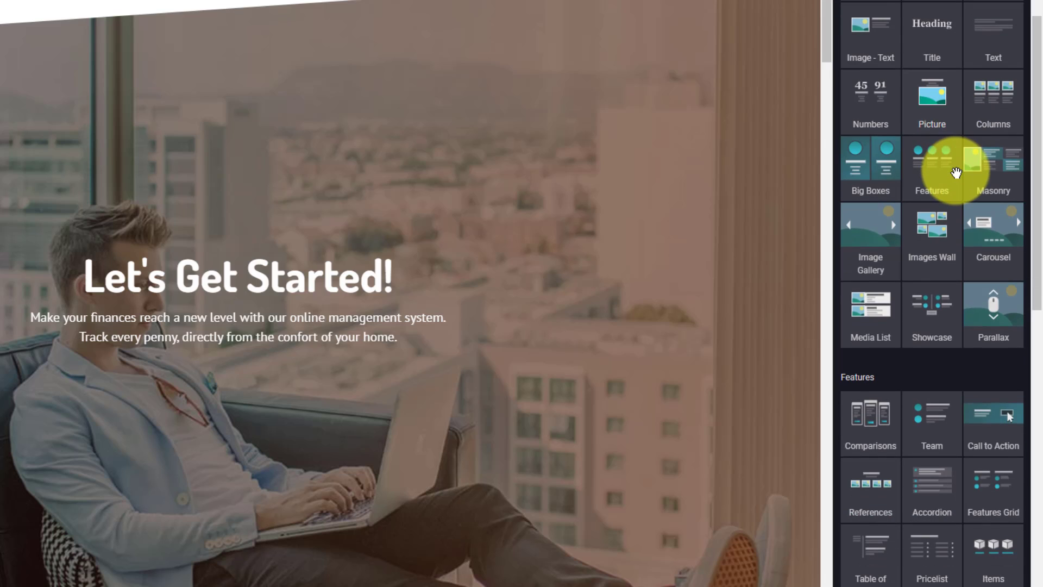
{"action": "scroll", "coordinate": [955, 167], "scroll_direction": "up", "scroll_amount": 1}
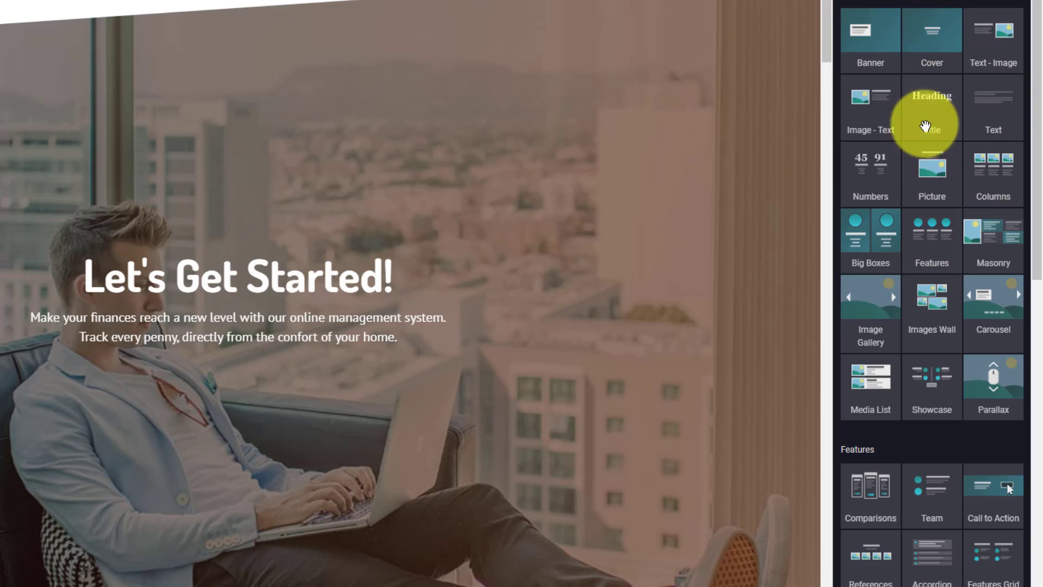
{"action": "scroll", "coordinate": [392, 354], "scroll_direction": "down", "scroll_amount": 4}
{"action": "scroll", "coordinate": [317, 354], "scroll_direction": "down", "scroll_amount": 2}
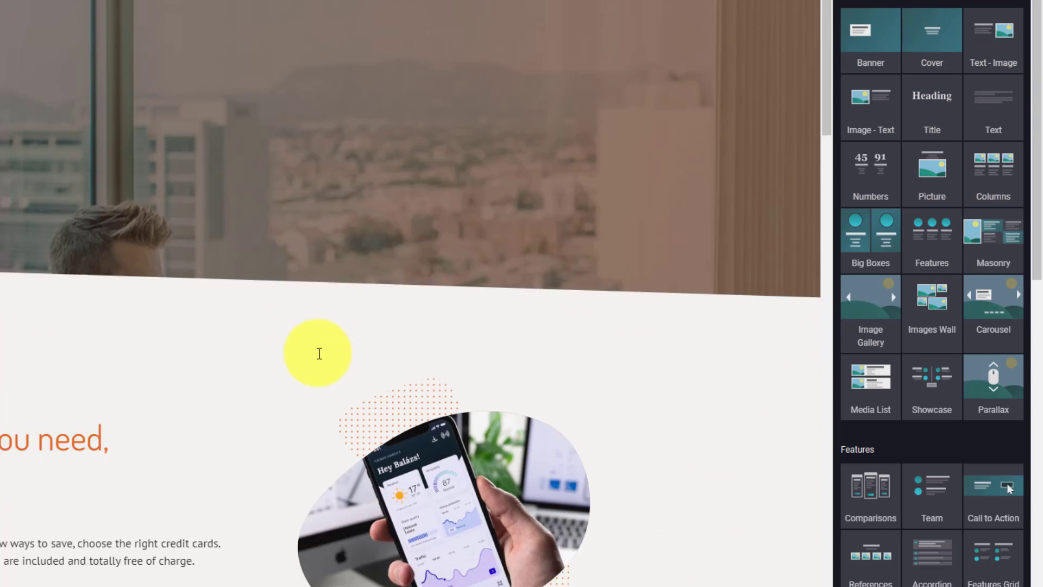
{"action": "scroll", "coordinate": [317, 354], "scroll_direction": "down", "scroll_amount": 3}
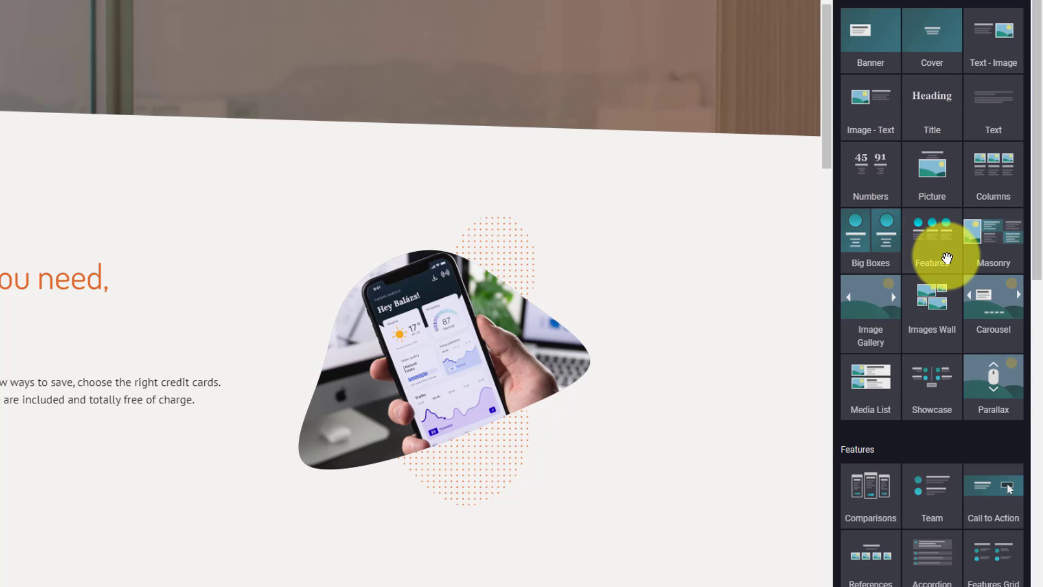
{"action": "scroll", "coordinate": [942, 252], "scroll_direction": "down", "scroll_amount": 4}
Insert the Beginner/Professional/Expert pricing table and change the Professional price from 65 to 75.
{"action": "scroll", "coordinate": [675, 331], "scroll_direction": "down", "scroll_amount": 2}
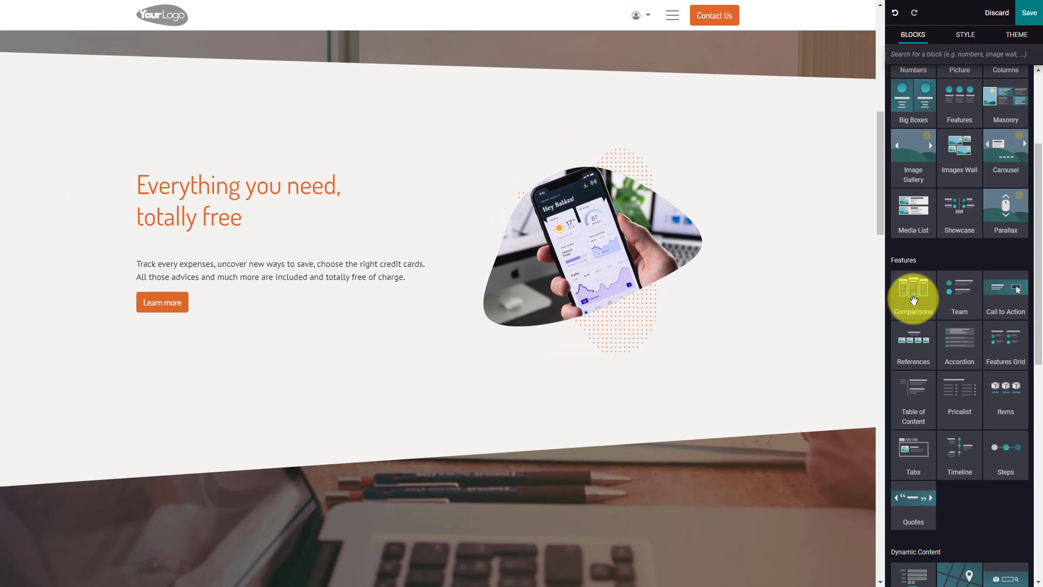
{"action": "mouse_move", "coordinate": [913, 293]}
{"action": "left_mouse_down"}
{"action": "mouse_move", "coordinate": [591, 359]}
{"action": "mouse_move", "coordinate": [436, 424]}
{"action": "left_mouse_up"}
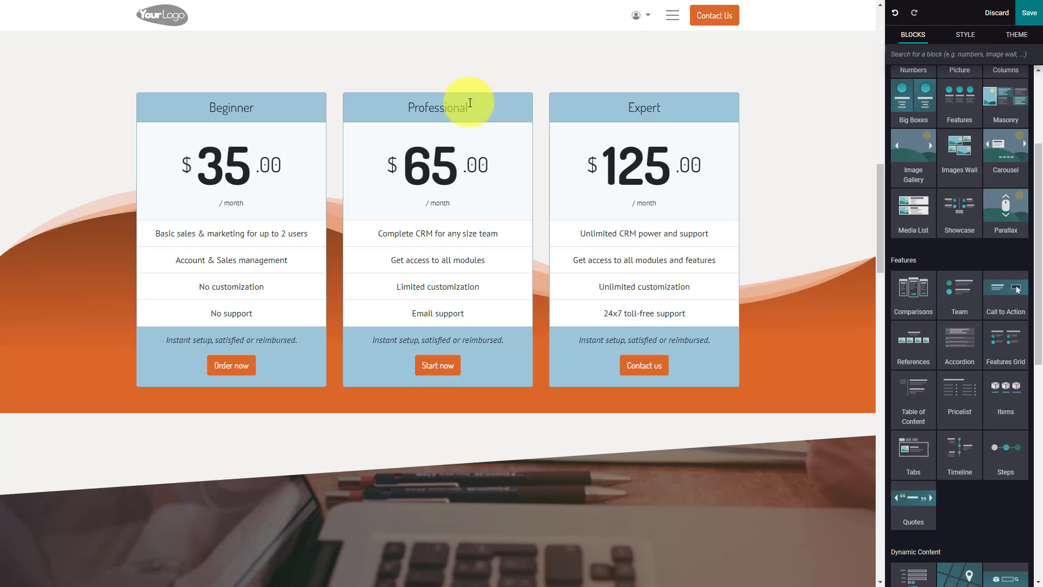
{"action": "double_click", "coordinate": [439, 170]}
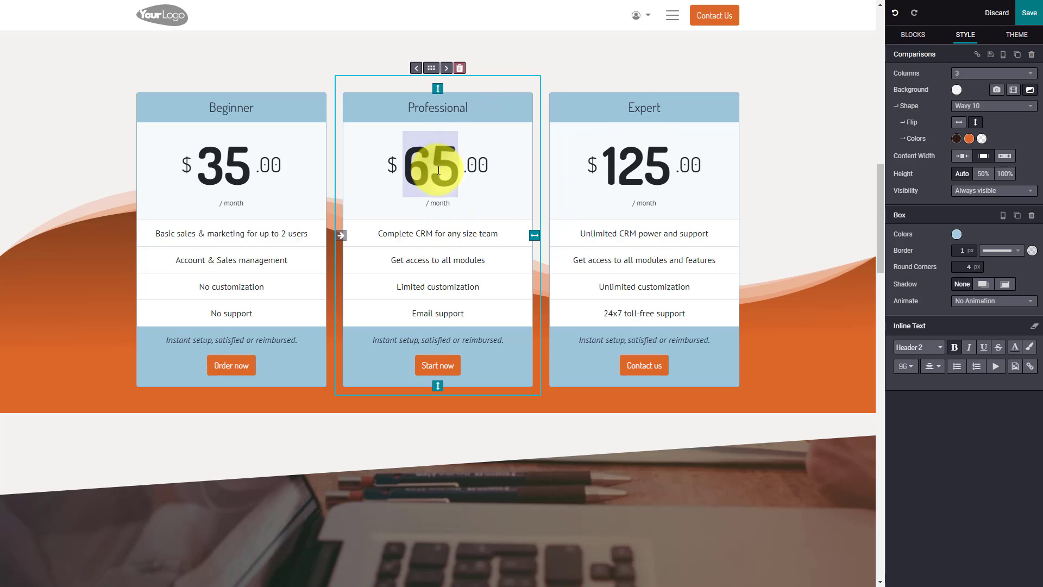
{"action": "key", "text": "BackSpace"}
{"action": "type", "text": "7"}
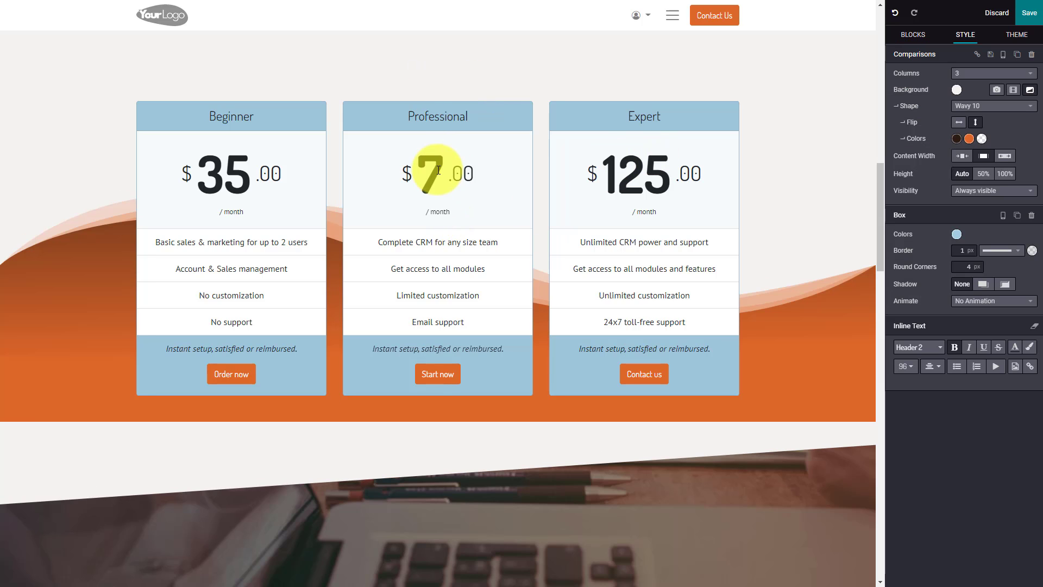
{"action": "type", "text": "5"}
{"action": "left_click", "coordinate": [769, 189]}
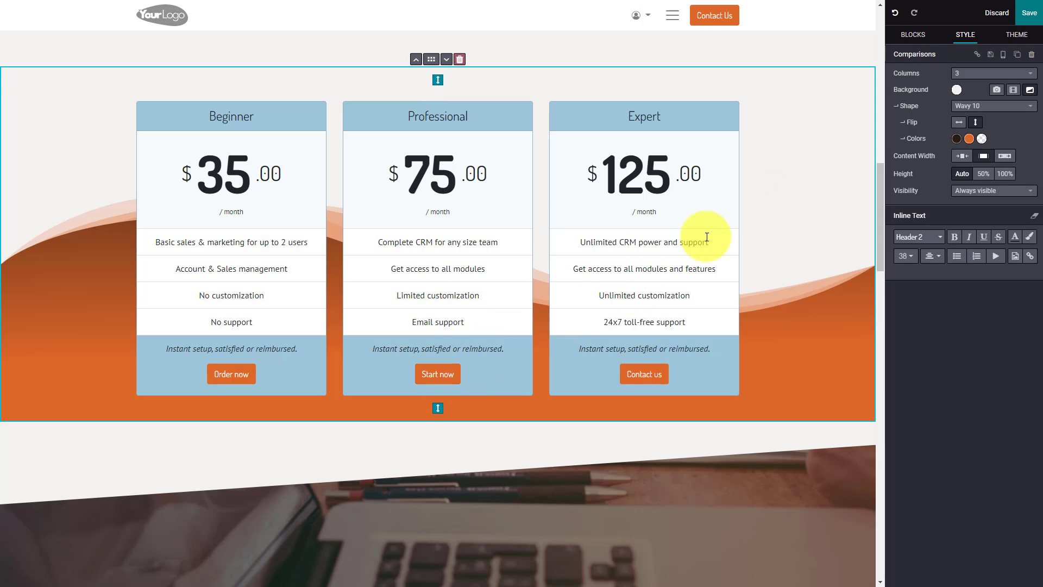
Place the six-category Items block (Furniture to Multimedia) above the Secured / All in one / Easy to use section.
{"action": "left_click", "coordinate": [913, 35]}
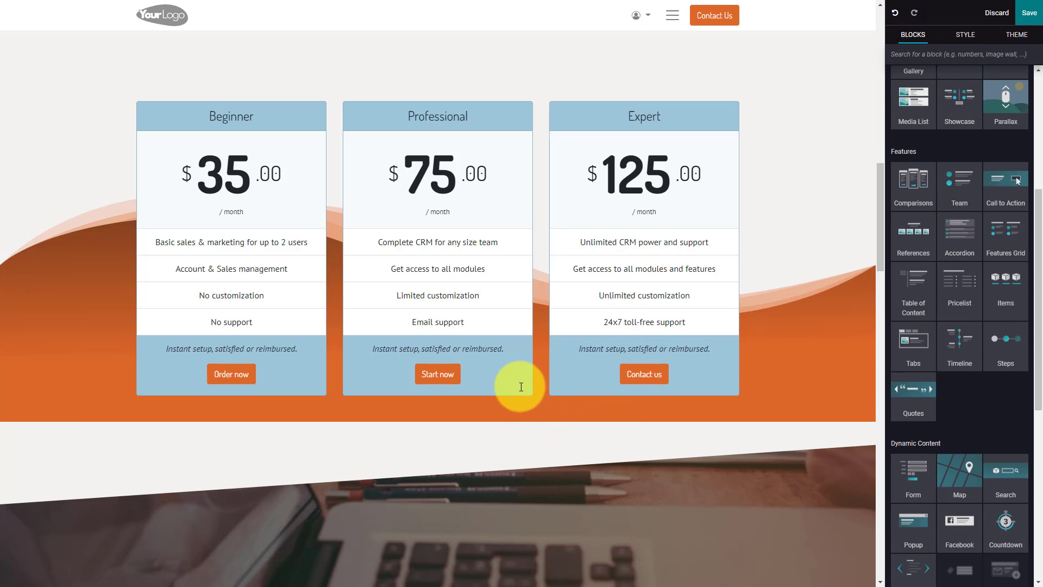
{"action": "scroll", "coordinate": [517, 384], "scroll_direction": "down", "scroll_amount": 5}
{"action": "scroll", "coordinate": [949, 386], "scroll_direction": "down", "scroll_amount": 2}
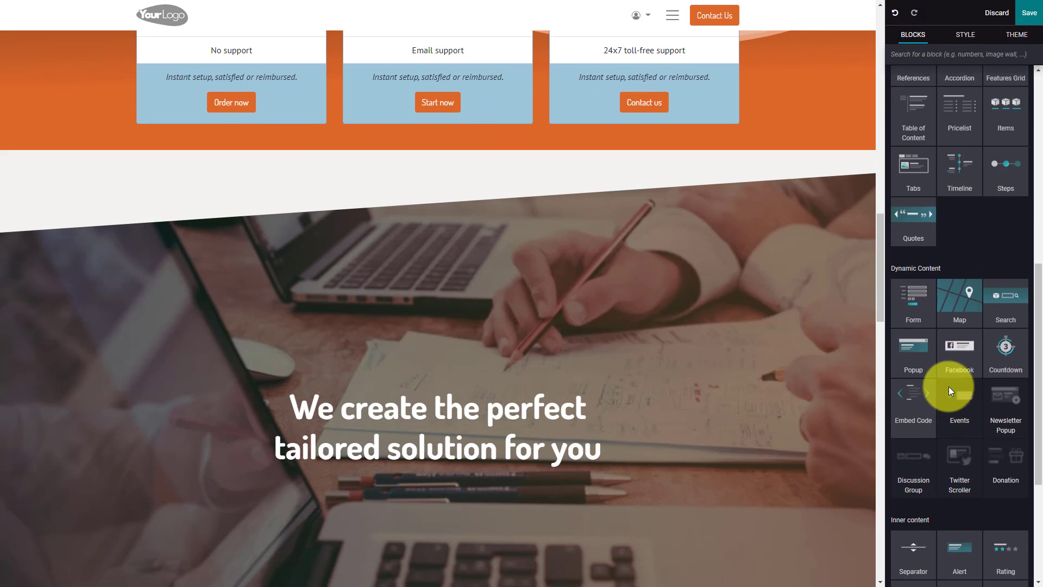
{"action": "scroll", "coordinate": [949, 386], "scroll_direction": "up", "scroll_amount": 3}
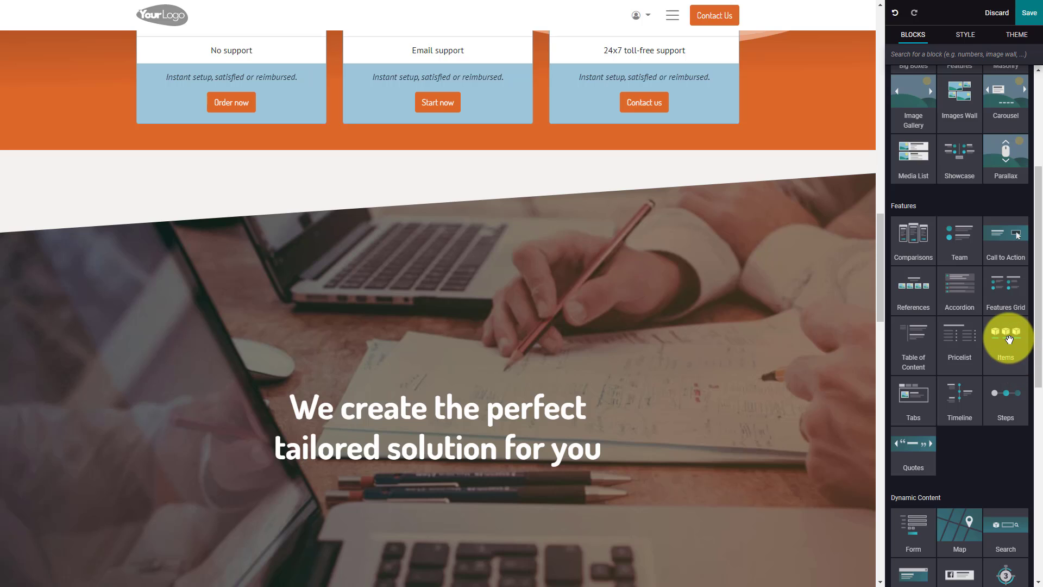
{"action": "scroll", "coordinate": [669, 332], "scroll_direction": "down", "scroll_amount": 4}
{"action": "scroll", "coordinate": [669, 332], "scroll_direction": "down", "scroll_amount": 4}
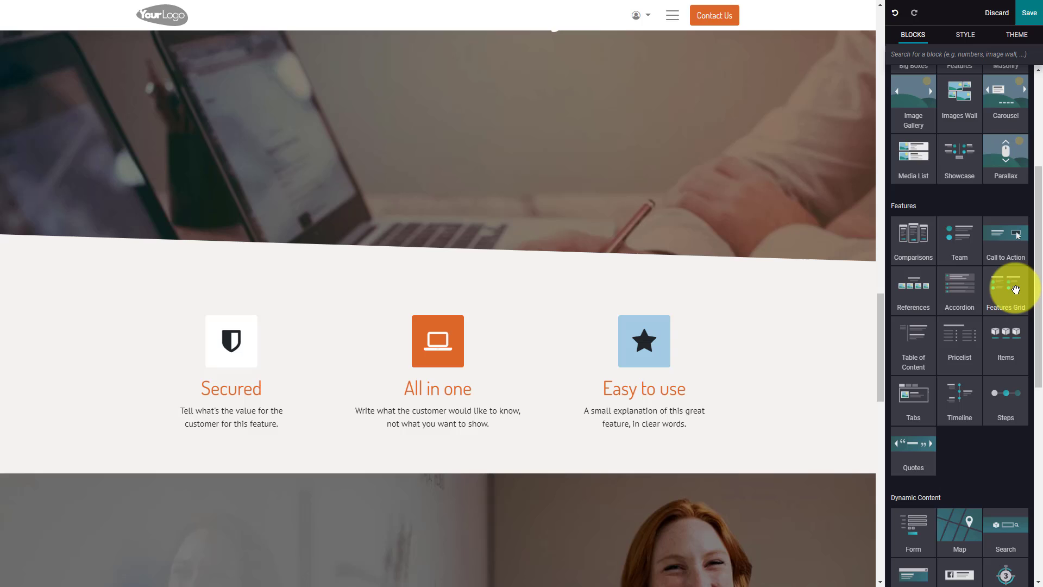
{"action": "left_click_drag", "start_coordinate": [1006, 339], "coordinate": [444, 286]}
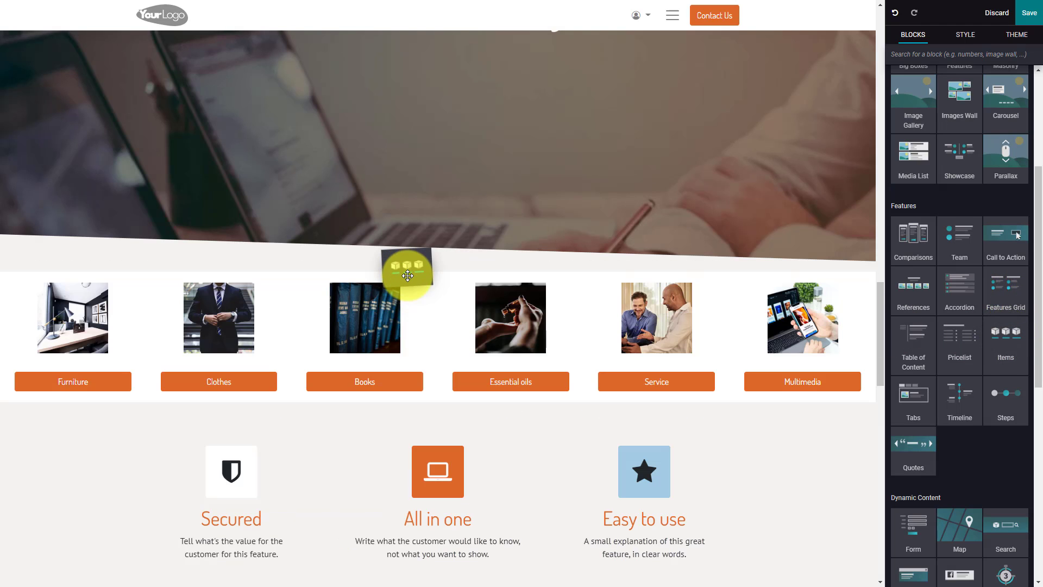
{"action": "left_click_drag", "start_coordinate": [444, 286], "coordinate": [408, 276]}
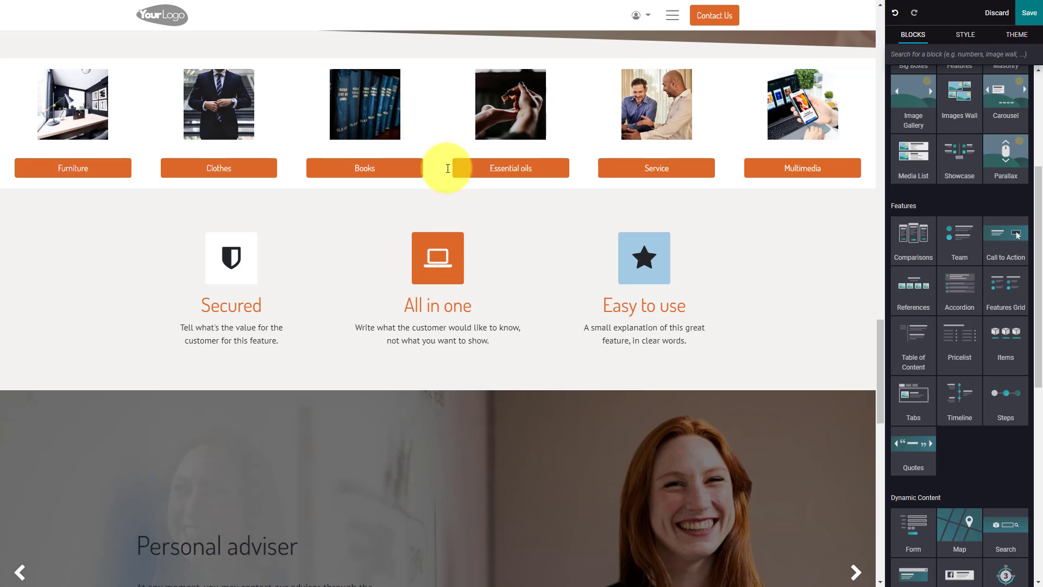
{"action": "scroll", "coordinate": [547, 204], "scroll_direction": "up", "scroll_amount": 5}
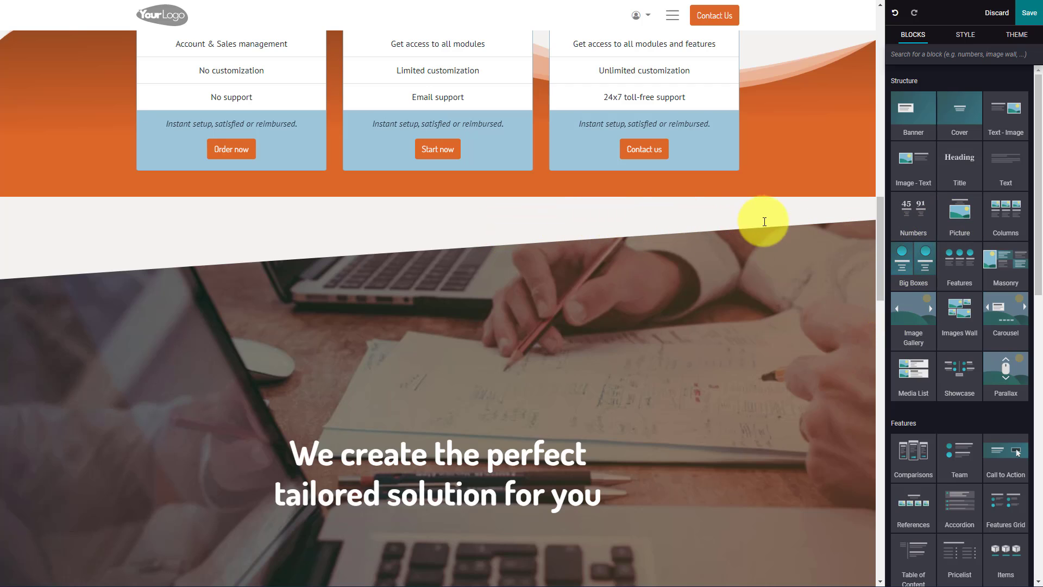
Insert the 'A punchy Headline' picture block and give its boardroom photo the Square Rounded shape.
{"action": "left_click_drag", "start_coordinate": [960, 217], "coordinate": [502, 216]}
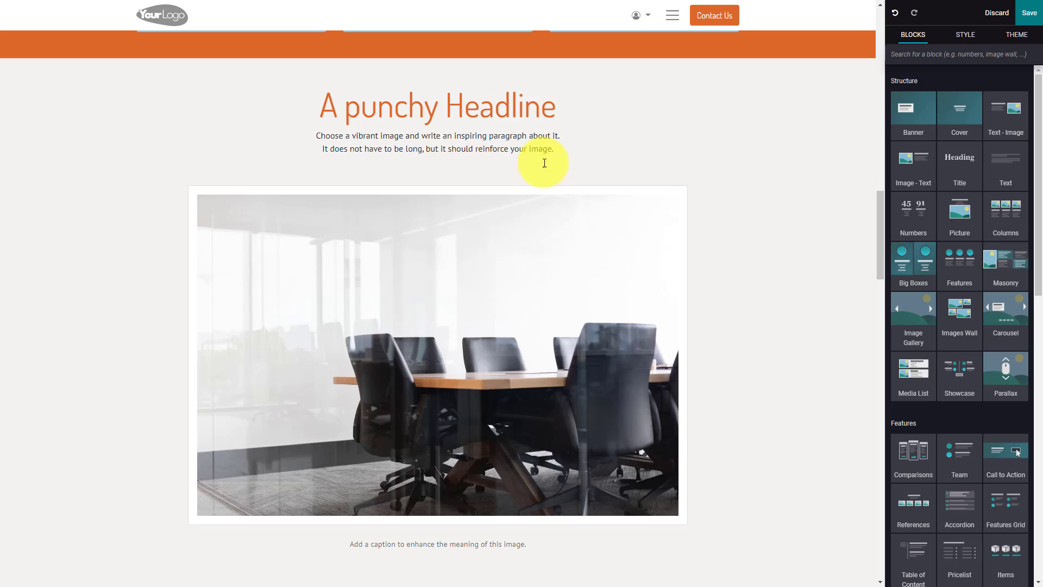
{"action": "left_click", "coordinate": [700, 143]}
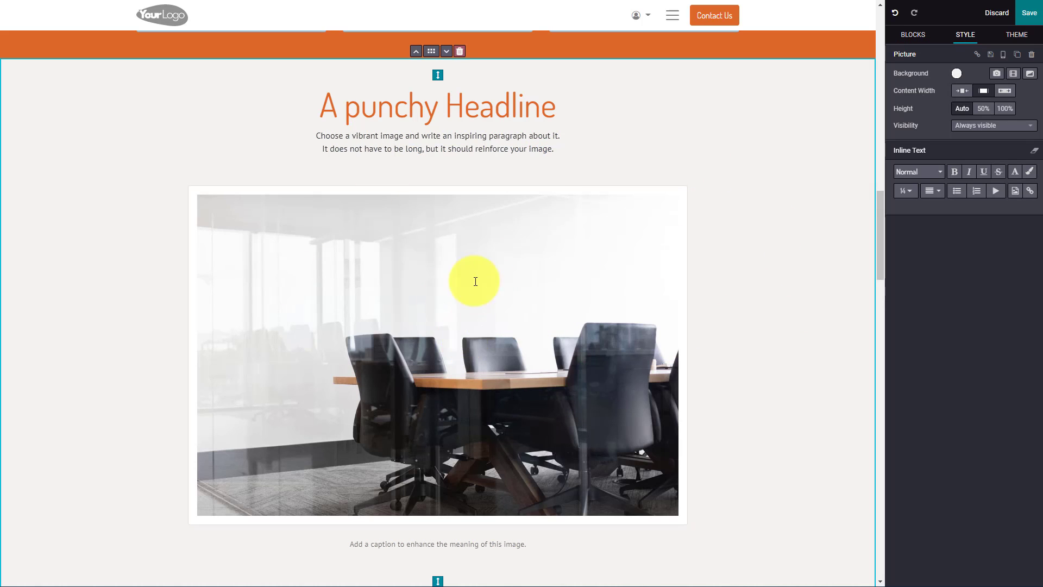
{"action": "left_click", "coordinate": [513, 313]}
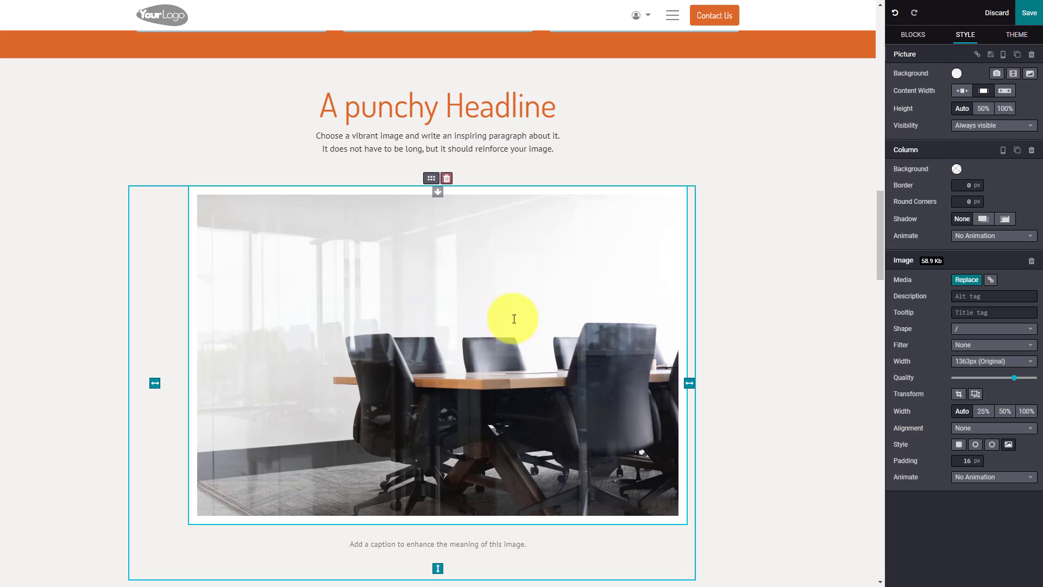
{"action": "left_click", "coordinate": [977, 329]}
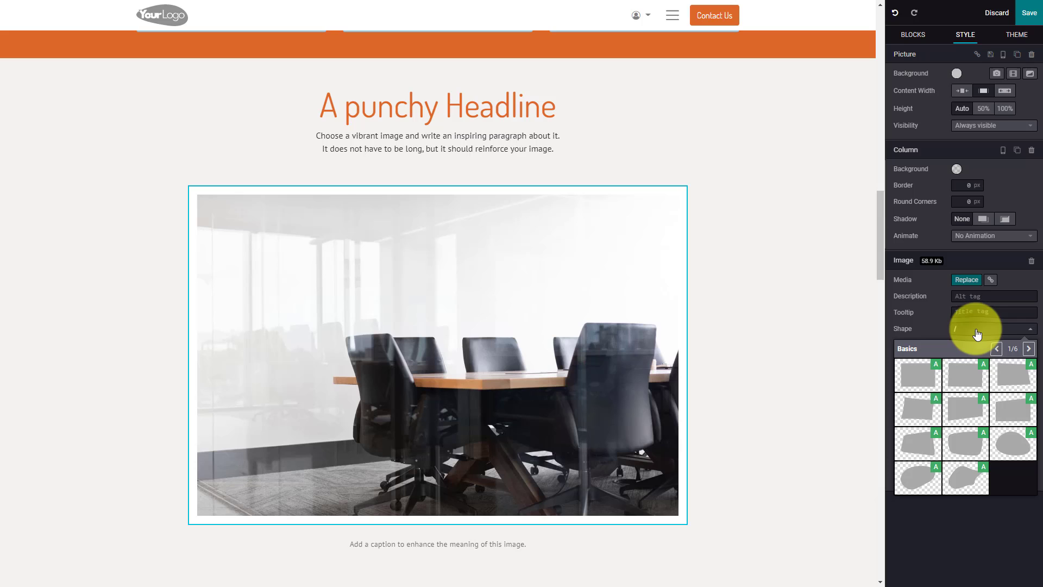
{"action": "left_click", "coordinate": [964, 441]}
{"action": "mouse_move", "coordinate": [438, 354]}
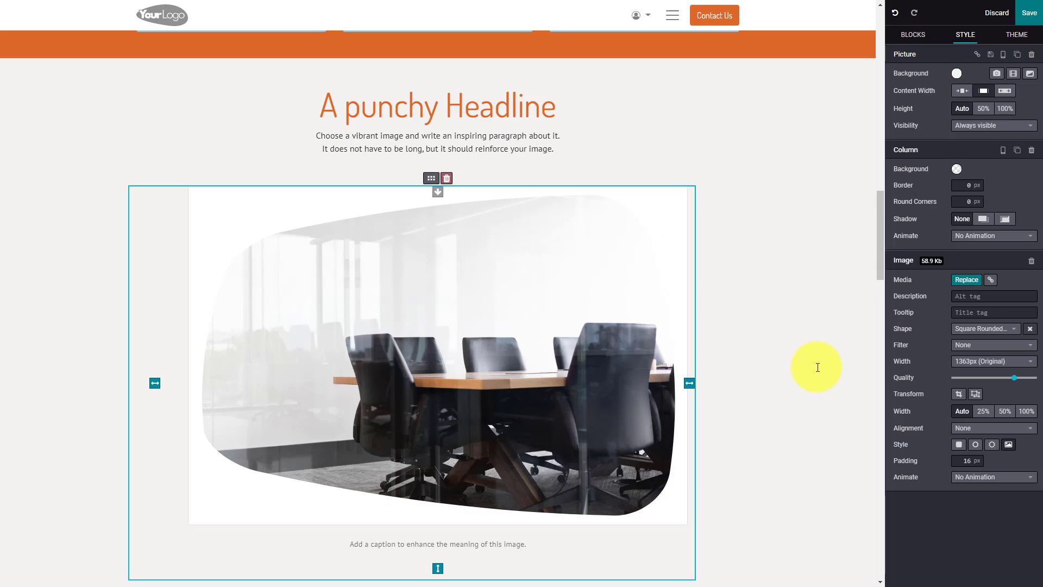
Give the boardroom photo a Fade In-Left entrance animation.
{"action": "left_click", "coordinate": [977, 478]}
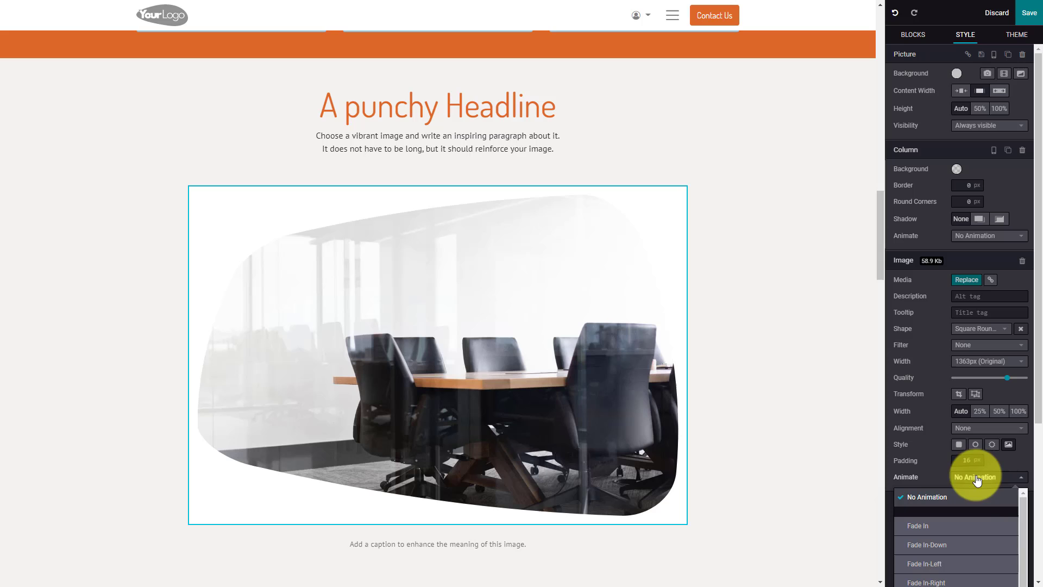
{"action": "mouse_move", "coordinate": [1022, 501]}
{"action": "left_mouse_down"}
{"action": "mouse_move", "coordinate": [1024, 546]}
{"action": "mouse_move", "coordinate": [1027, 526]}
{"action": "left_mouse_up"}
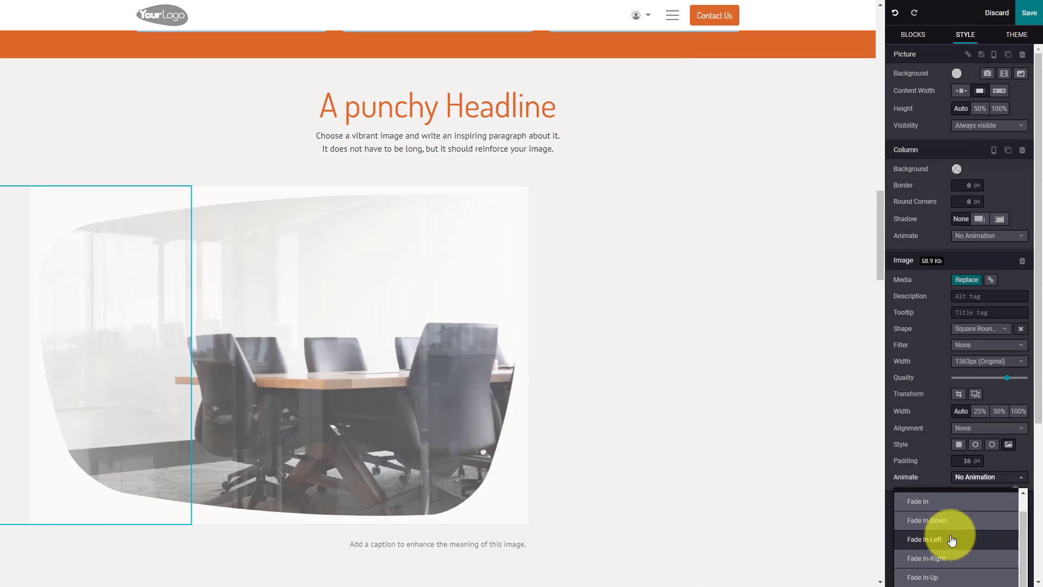
{"action": "left_click", "coordinate": [952, 540]}
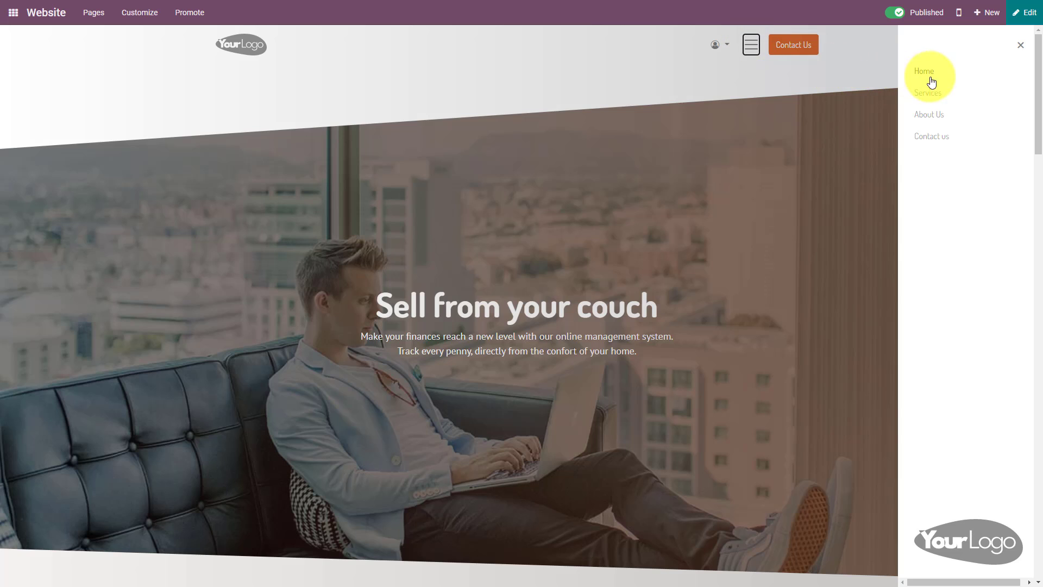
Go to the published About us page and scroll through its content.
{"action": "left_click", "coordinate": [929, 122]}
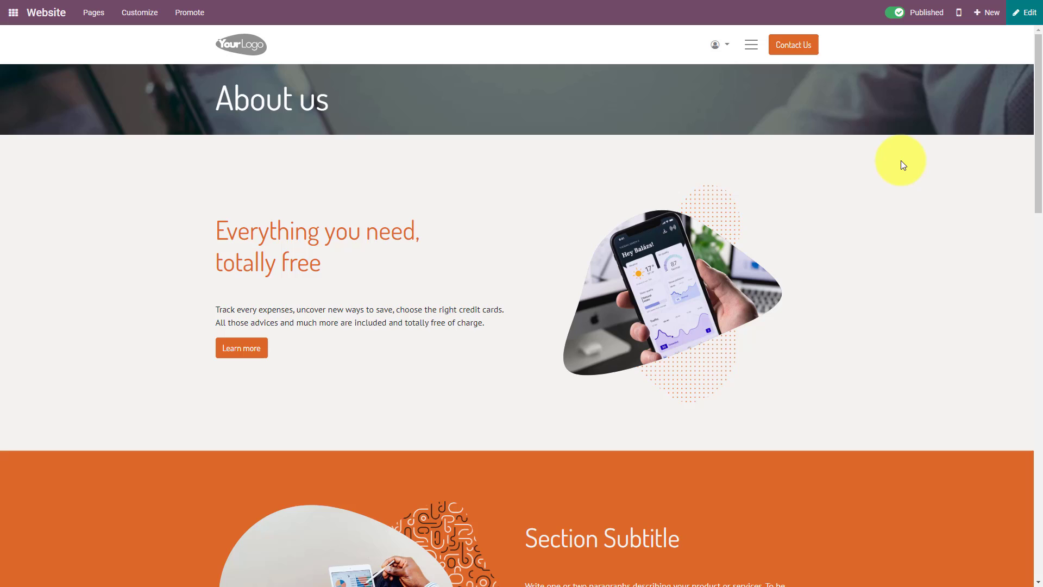
{"action": "scroll", "coordinate": [901, 161], "scroll_direction": "down", "scroll_amount": 2}
{"action": "scroll", "coordinate": [901, 160], "scroll_direction": "down", "scroll_amount": 4}
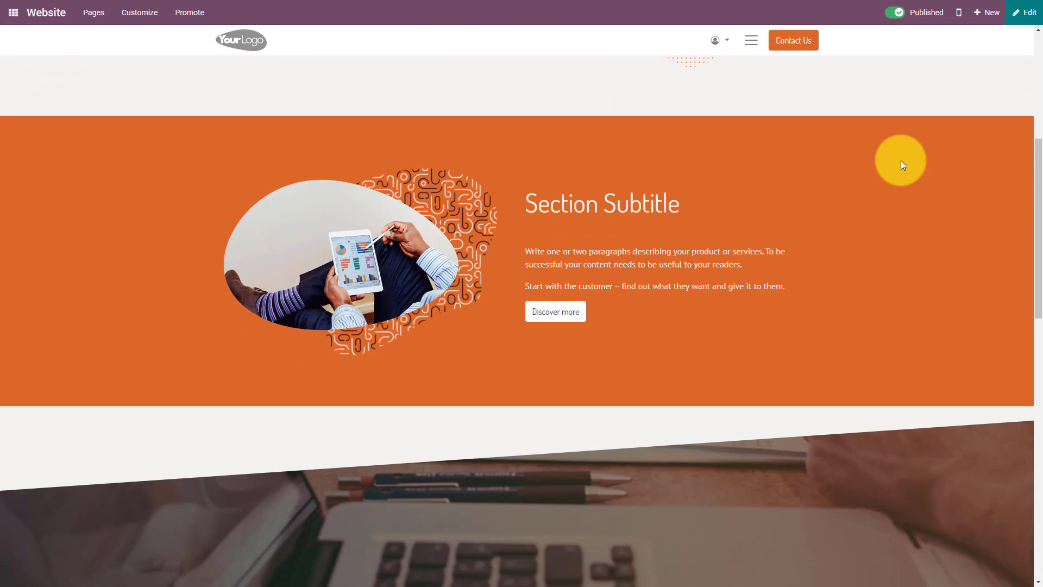
{"action": "scroll", "coordinate": [901, 161], "scroll_direction": "down", "scroll_amount": 2}
{"action": "scroll", "coordinate": [901, 161], "scroll_direction": "down", "scroll_amount": 3}
{"action": "scroll", "coordinate": [901, 161], "scroll_direction": "down", "scroll_amount": 5}
{"action": "scroll", "coordinate": [901, 161], "scroll_direction": "down", "scroll_amount": 1}
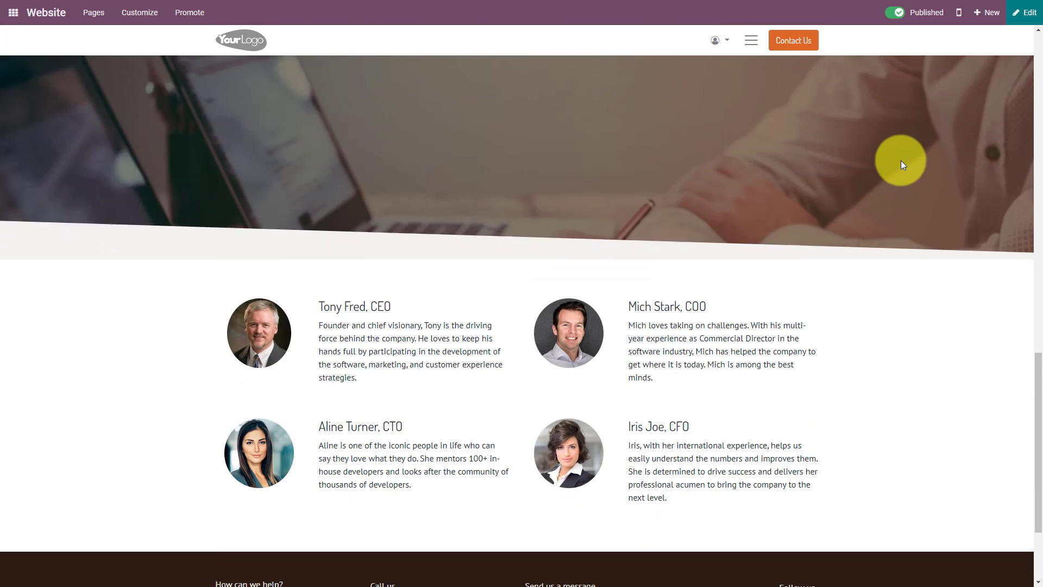
{"action": "scroll", "coordinate": [901, 160], "scroll_direction": "down", "scroll_amount": 2}
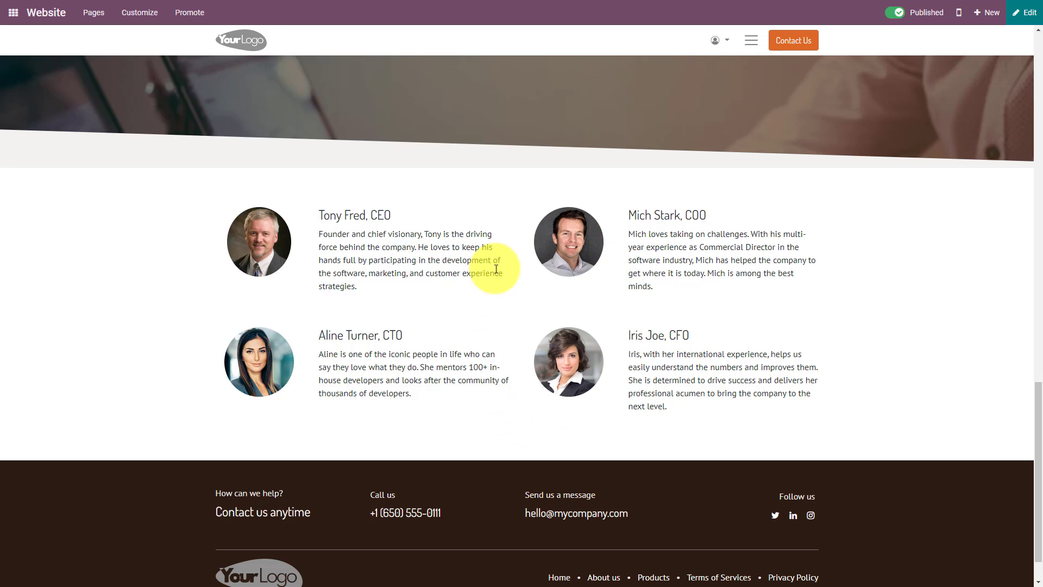
{"action": "scroll", "coordinate": [496, 269], "scroll_direction": "up", "scroll_amount": 4}
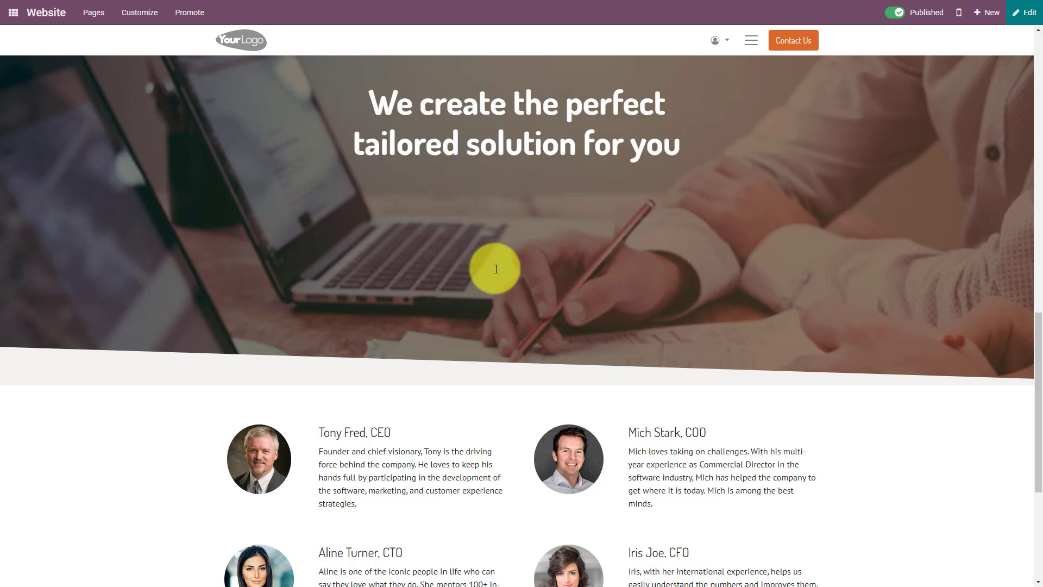
{"action": "scroll", "coordinate": [496, 269], "scroll_direction": "up", "scroll_amount": 1}
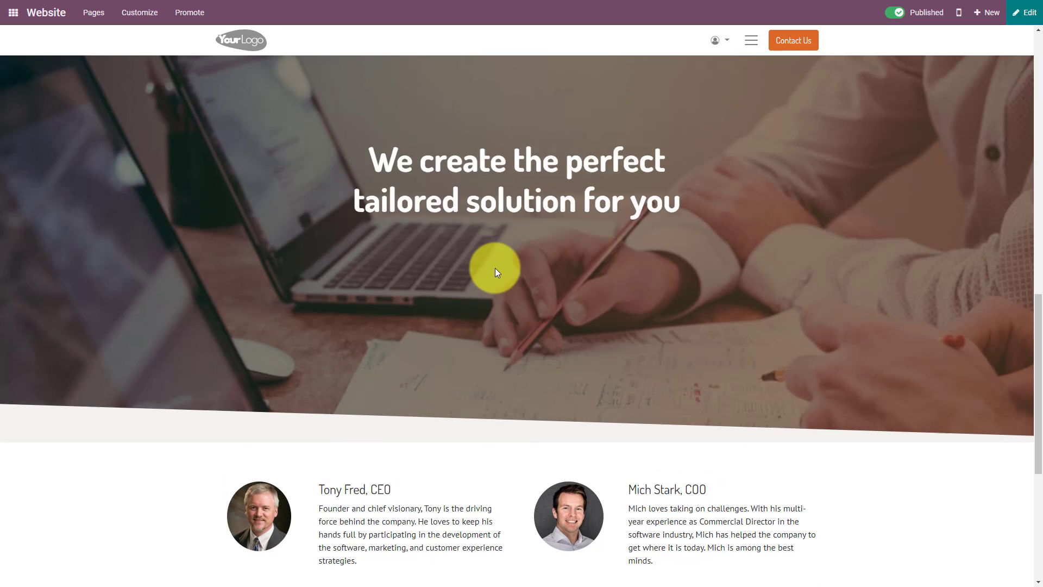
{"action": "scroll", "coordinate": [496, 269], "scroll_direction": "up", "scroll_amount": 7}
{"action": "scroll", "coordinate": [496, 269], "scroll_direction": "up", "scroll_amount": 2}
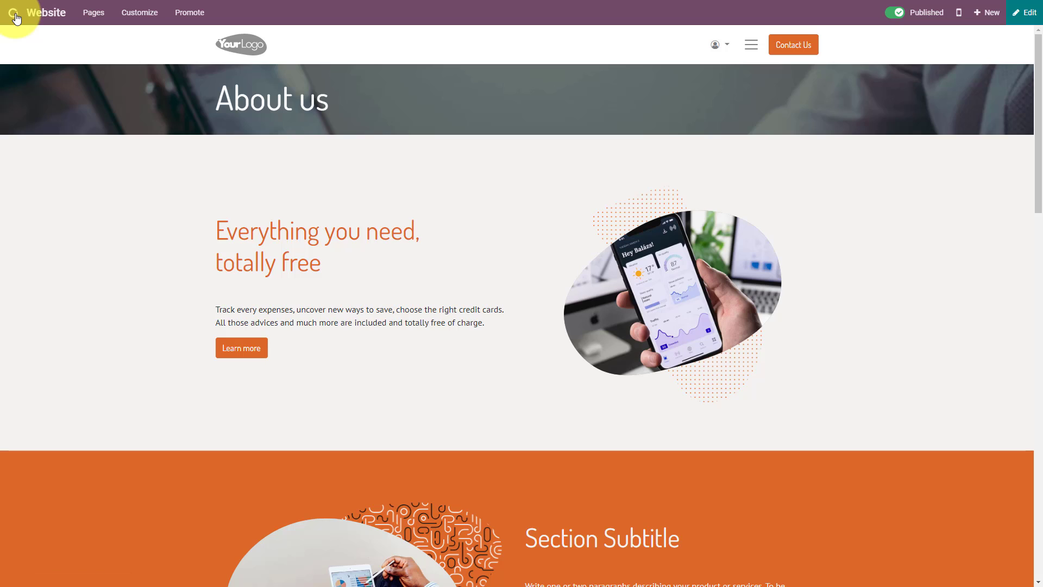
Return to the Odoo home screen and scroll through the available apps.
{"action": "left_click", "coordinate": [16, 14]}
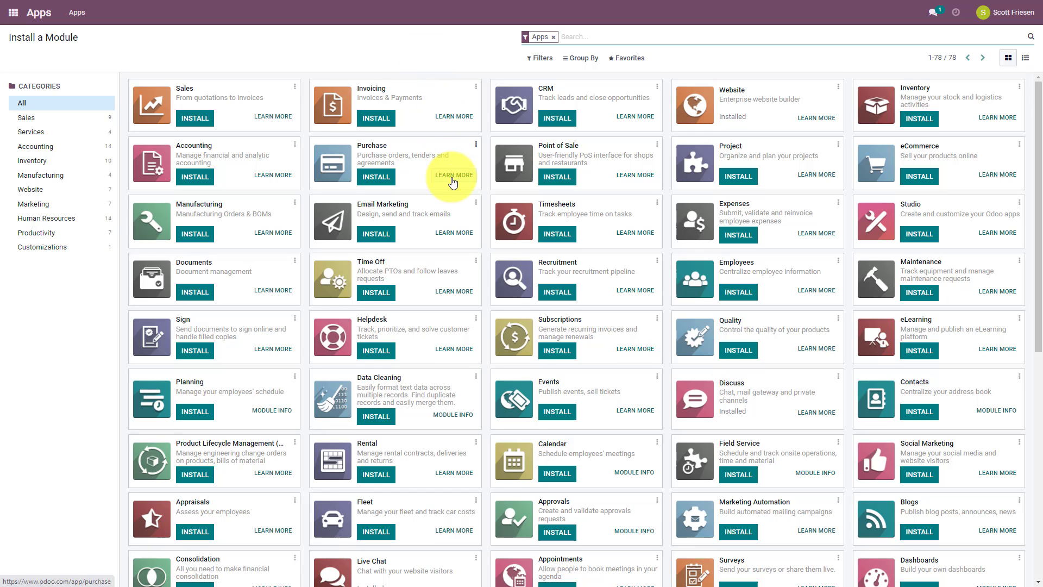
{"action": "scroll", "coordinate": [451, 173], "scroll_direction": "down", "scroll_amount": 4}
{"action": "scroll", "coordinate": [453, 181], "scroll_direction": "down", "scroll_amount": 1}
{"action": "scroll", "coordinate": [452, 181], "scroll_direction": "down", "scroll_amount": 3}
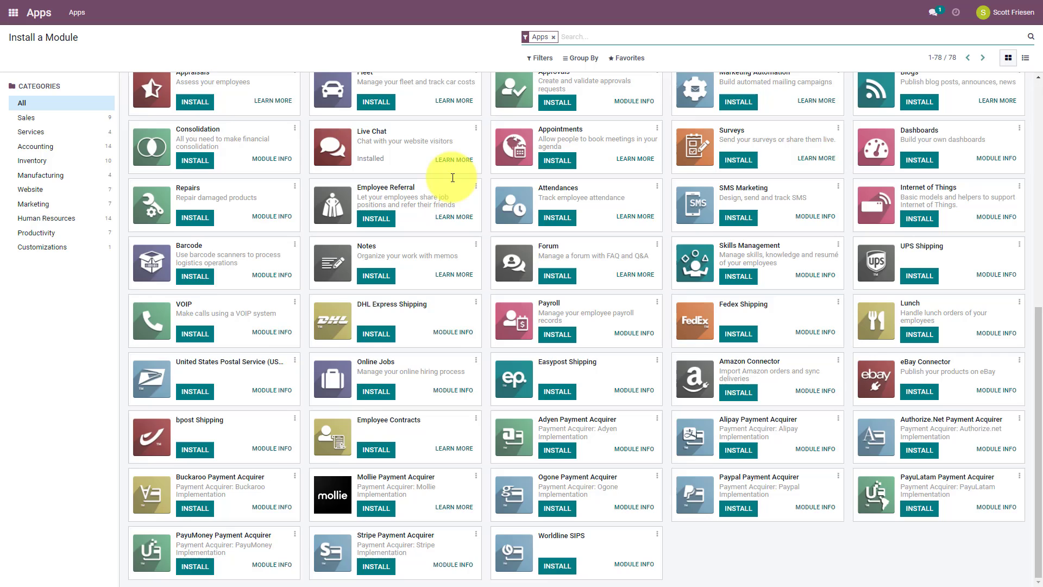
{"action": "scroll", "coordinate": [452, 181], "scroll_direction": "up", "scroll_amount": 2}
{"action": "scroll", "coordinate": [452, 182], "scroll_direction": "up", "scroll_amount": 6}
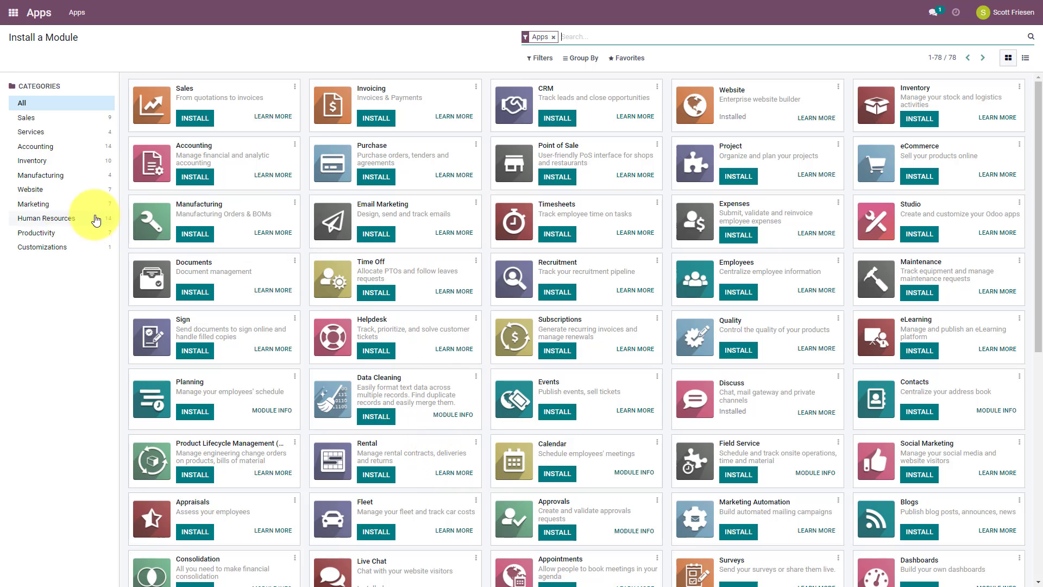
Filter the app catalogue to show only the Website category apps.
{"action": "left_click", "coordinate": [34, 191]}
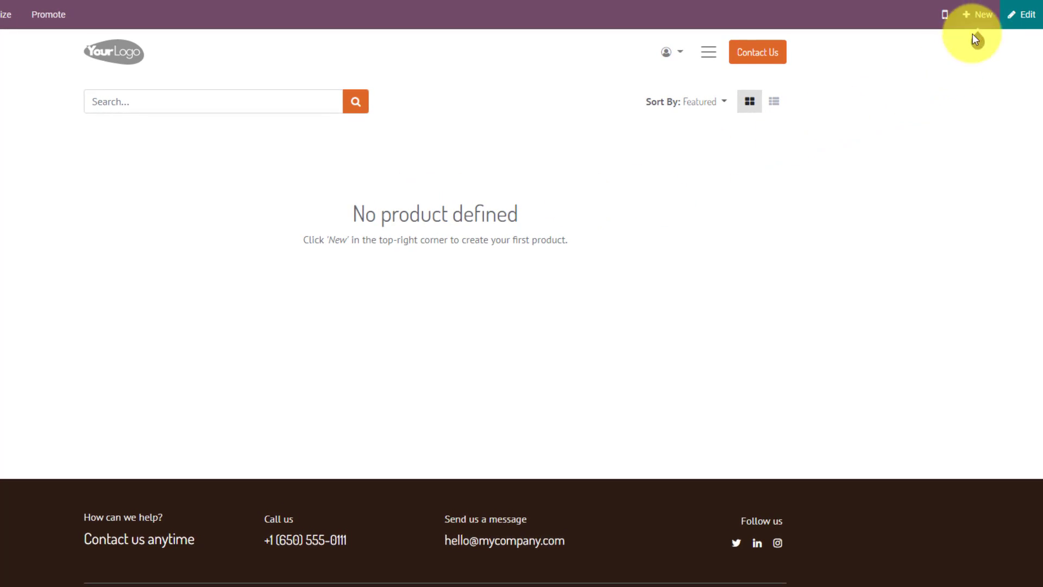
Add a new website product named 'Cool T-shirt'.
{"action": "left_click", "coordinate": [978, 16]}
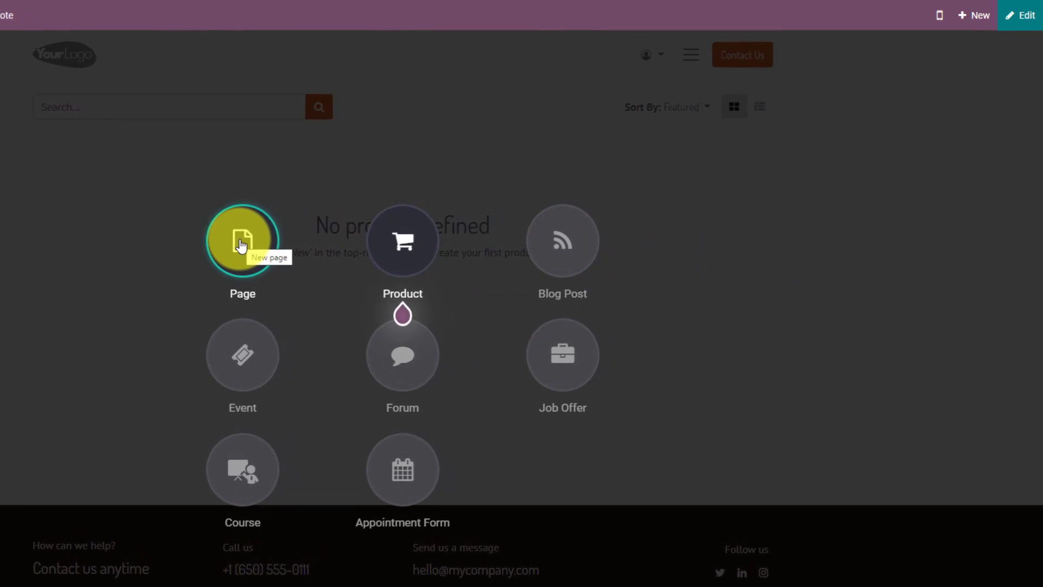
{"action": "left_click", "coordinate": [400, 249]}
{"action": "type", "text": "Cool T-shirt"}
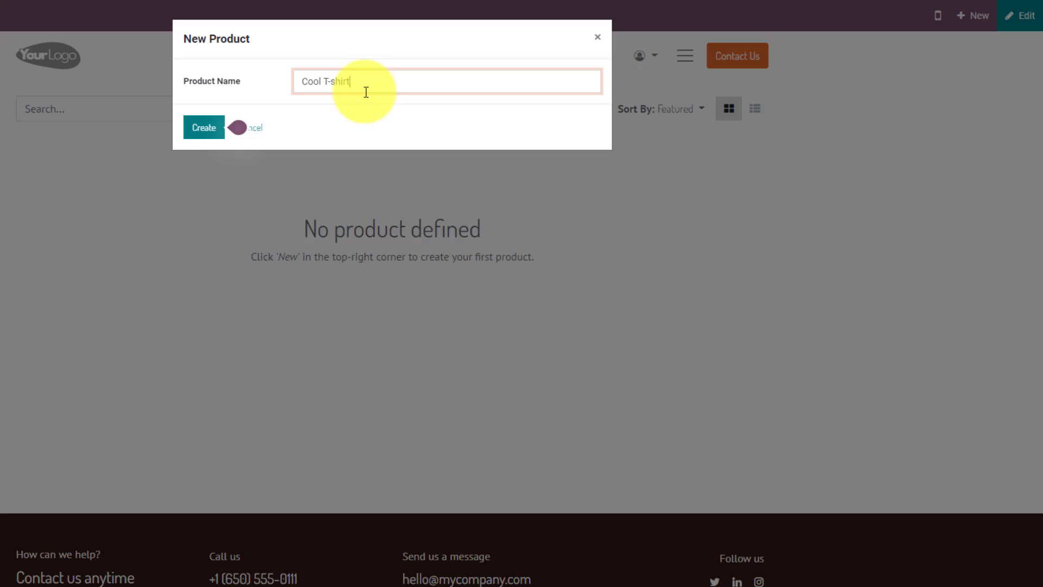
{"action": "left_click", "coordinate": [202, 130]}
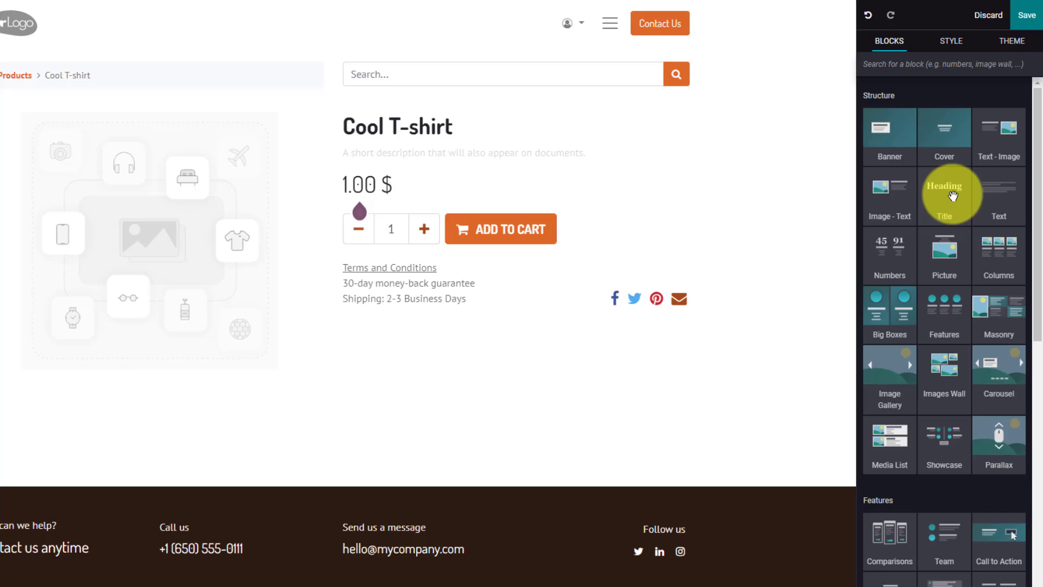
Scroll through the Blocks sidebar on the Cool T-shirt product page.
{"action": "scroll", "coordinate": [942, 197], "scroll_direction": "down", "scroll_amount": 4}
{"action": "scroll", "coordinate": [954, 195], "scroll_direction": "down", "scroll_amount": 2}
{"action": "scroll", "coordinate": [955, 244], "scroll_direction": "down", "scroll_amount": 1}
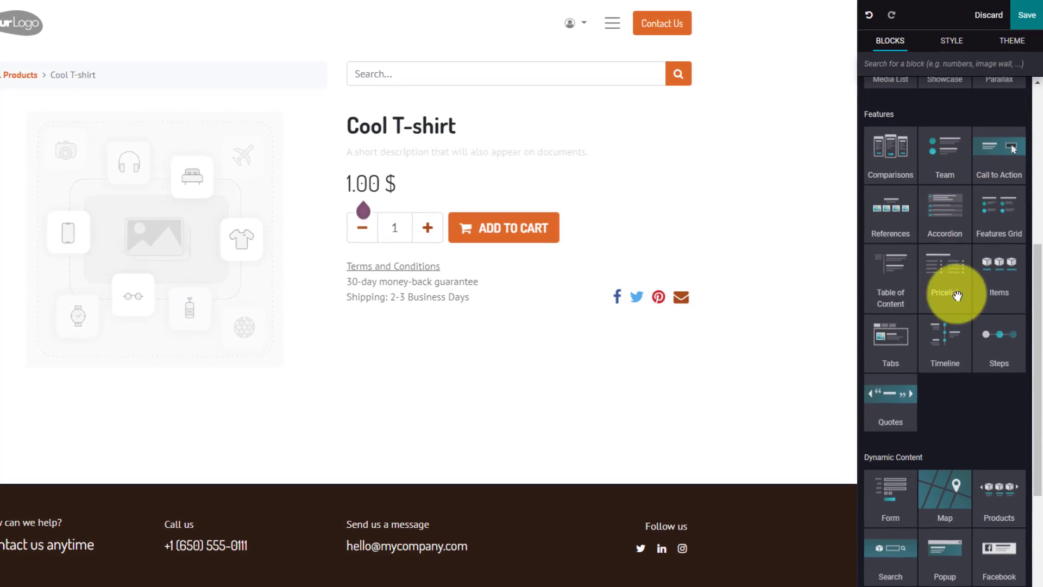
{"action": "scroll", "coordinate": [973, 292], "scroll_direction": "up", "scroll_amount": 7}
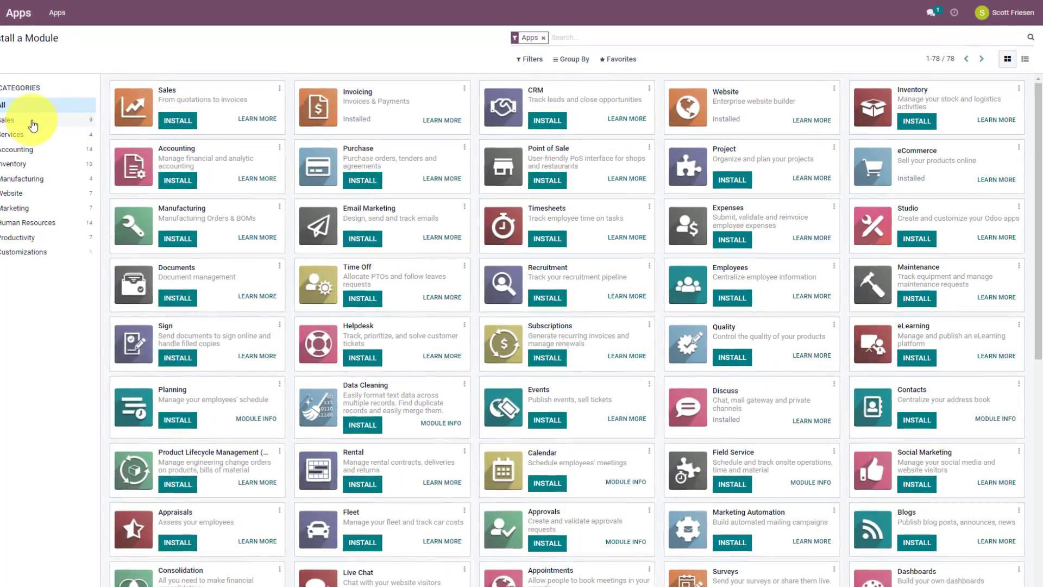
Filter the app catalogue to the nine Sales category apps.
{"action": "left_click", "coordinate": [33, 125]}
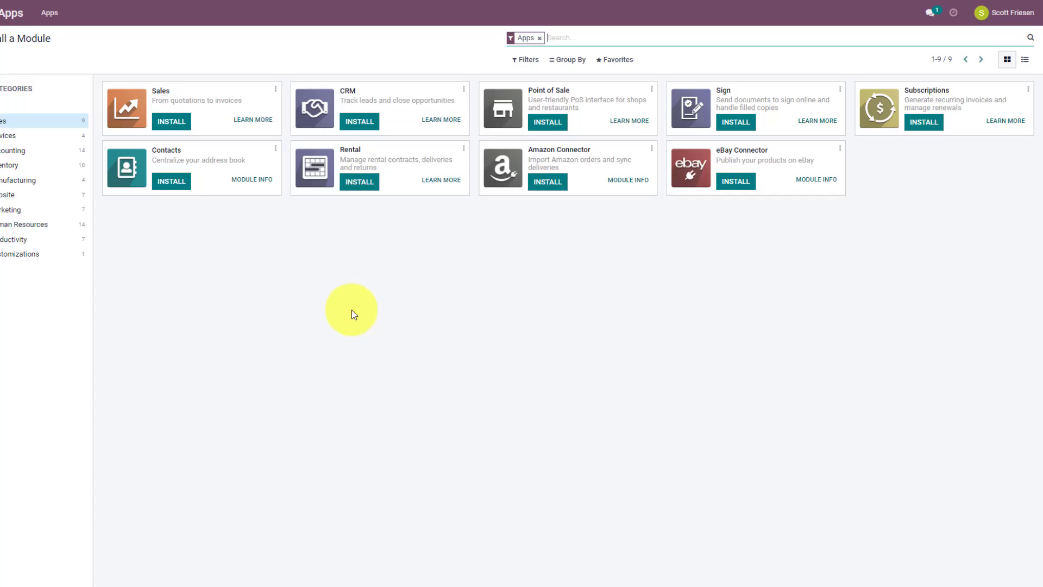